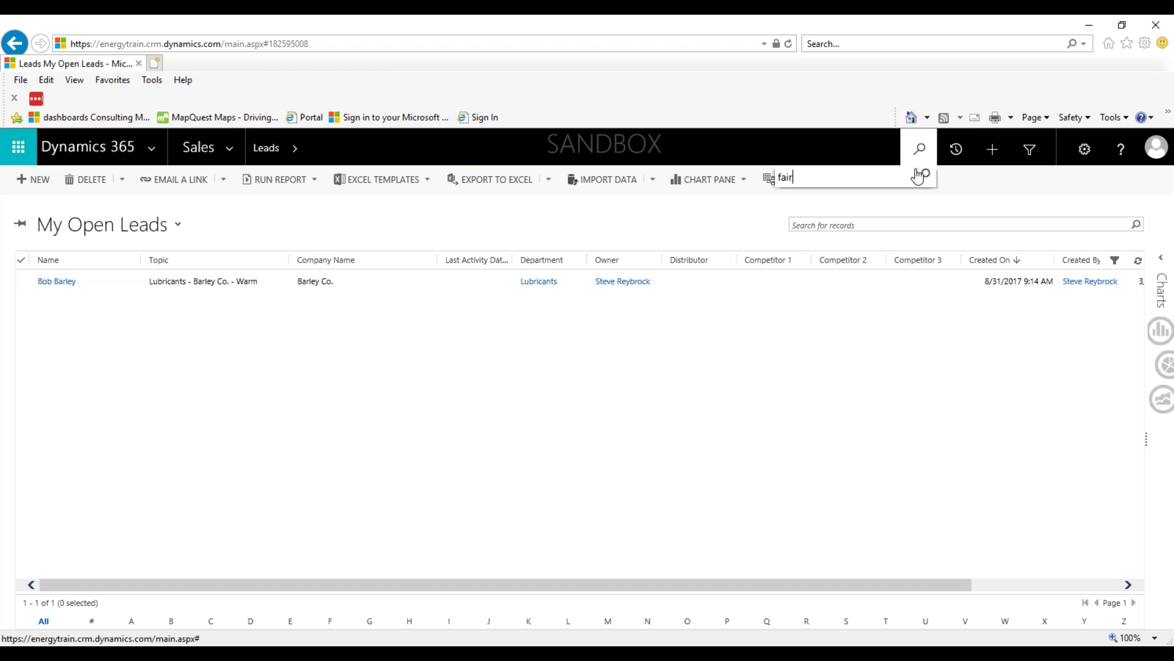
Step: Search the CRM records for "fairv" and open the Fairview Manufacturing account
{"action": "left_click", "coordinate": [917, 176]}
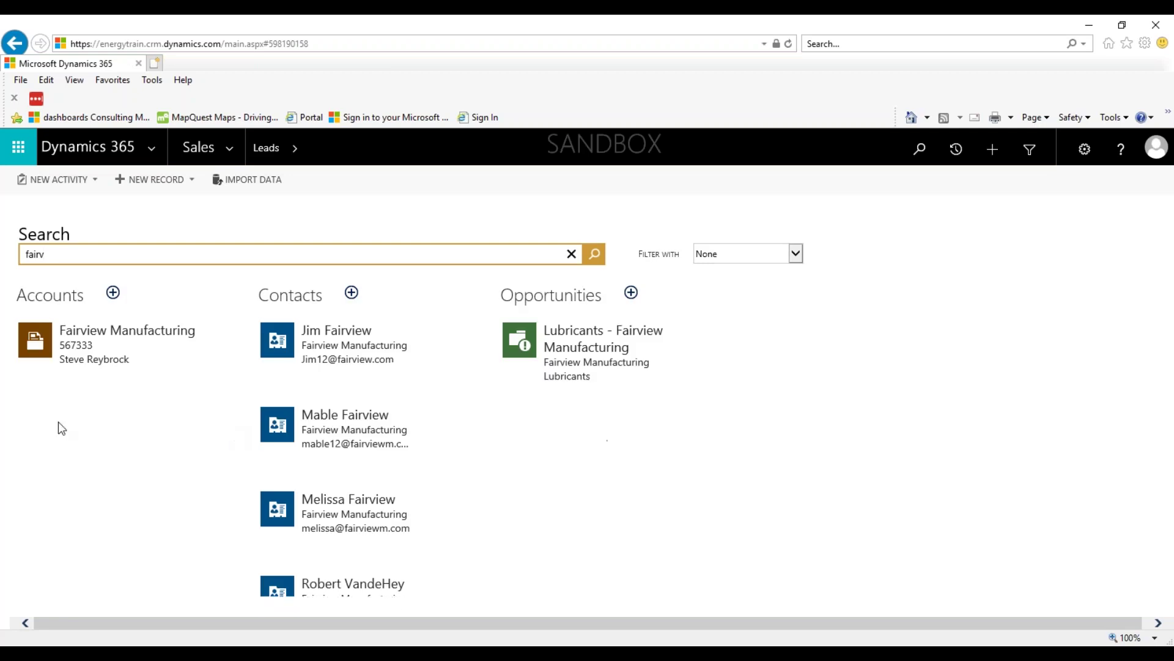
{"action": "left_click", "coordinate": [72, 346]}
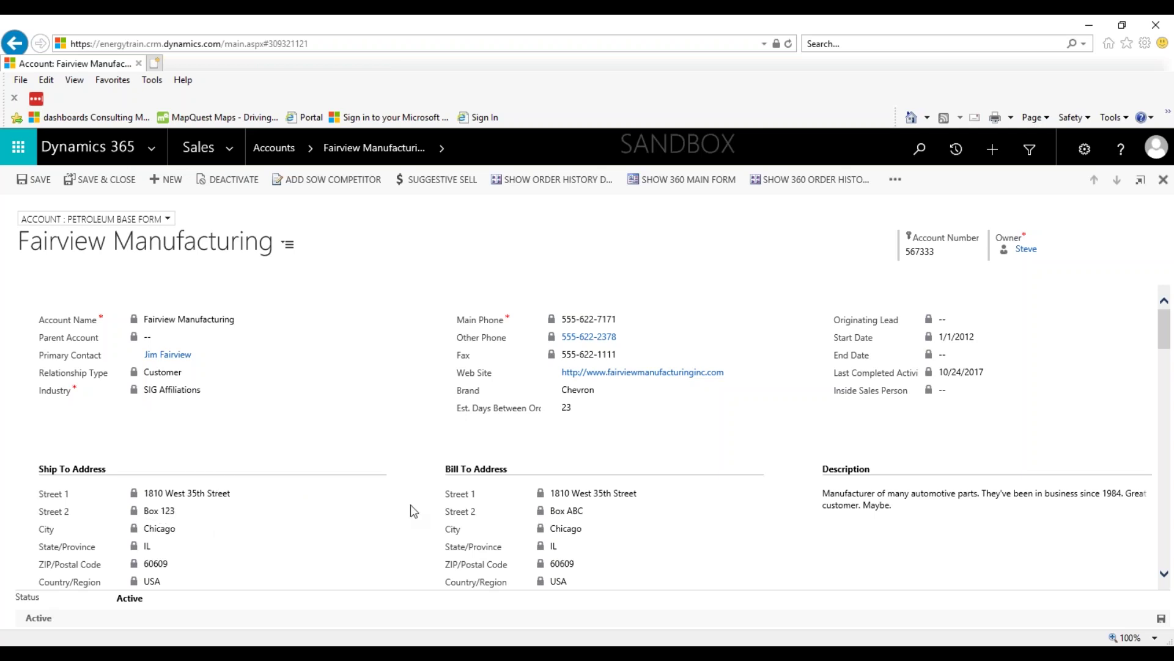
Step: Examine the account's addresses, billing information, amounts, contacts and the Rolling 12 Months product summary through to its last order date column
{"action": "scroll", "coordinate": [412, 505], "scroll_direction": "down", "scroll_amount": 3}
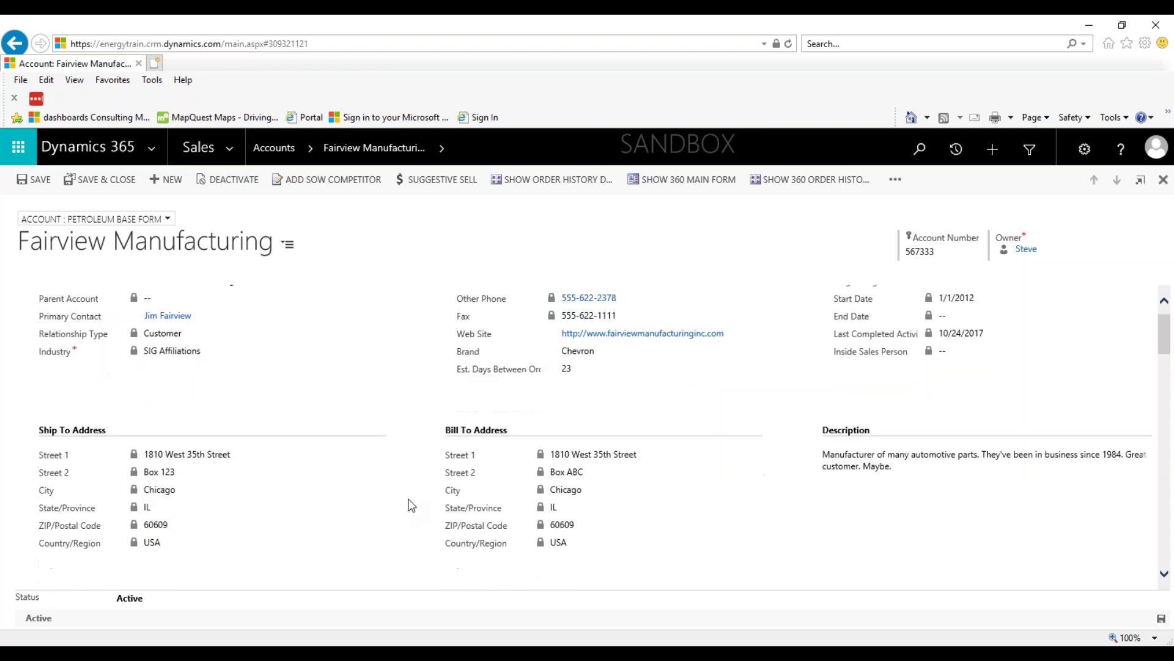
{"action": "scroll", "coordinate": [412, 506], "scroll_direction": "down", "scroll_amount": 8}
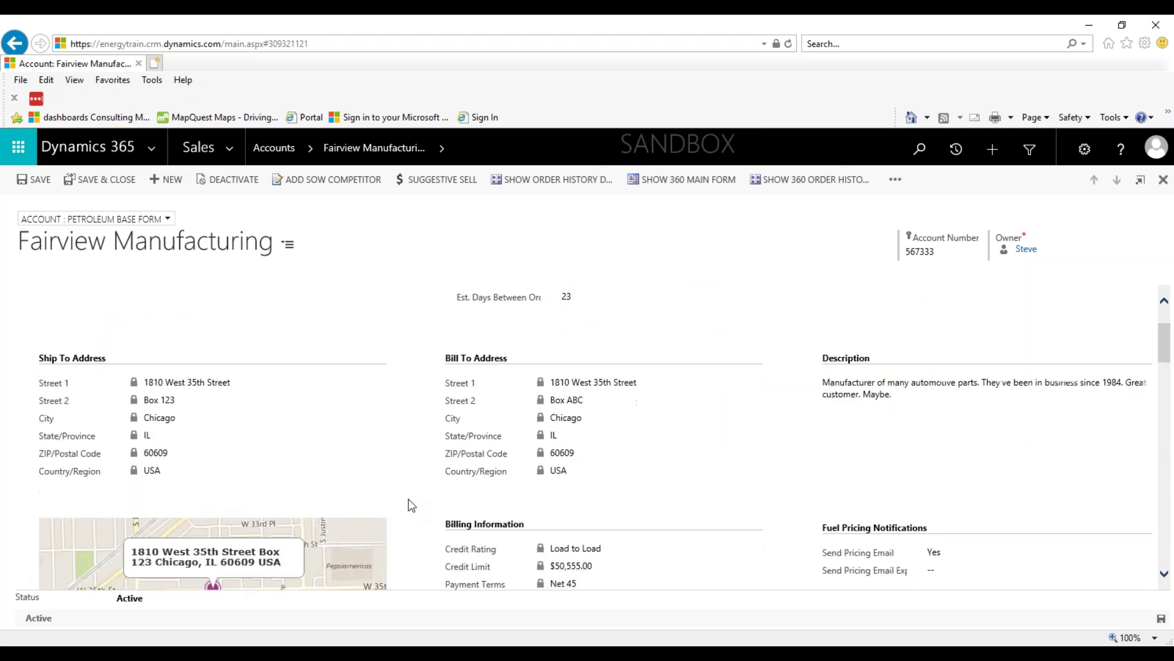
{"action": "scroll", "coordinate": [412, 506], "scroll_direction": "down", "scroll_amount": 6}
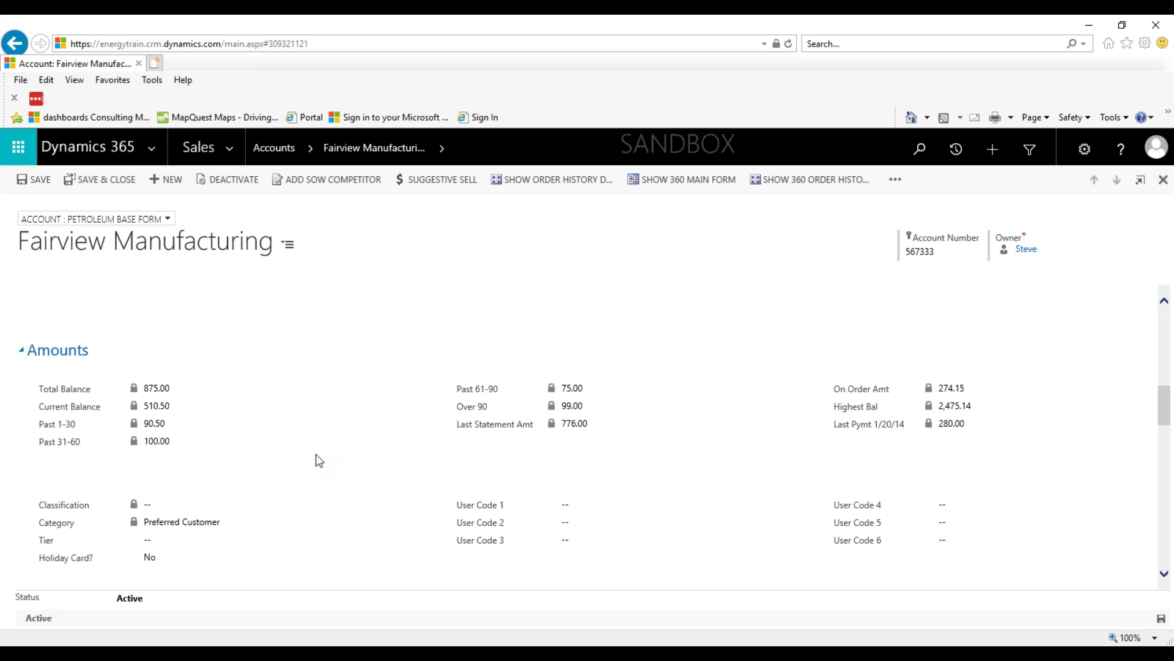
{"action": "scroll", "coordinate": [330, 459], "scroll_direction": "up", "scroll_amount": 3}
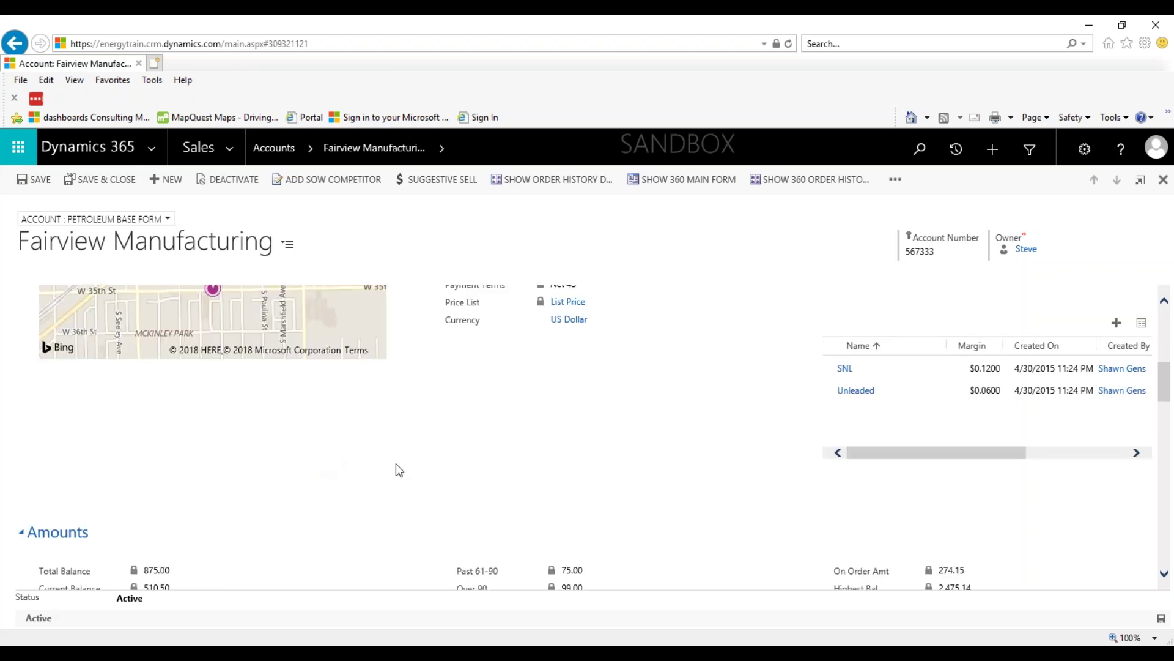
{"action": "scroll", "coordinate": [396, 469], "scroll_direction": "up", "scroll_amount": 2}
{"action": "scroll", "coordinate": [553, 475], "scroll_direction": "up", "scroll_amount": 2}
{"action": "scroll", "coordinate": [611, 474], "scroll_direction": "down", "scroll_amount": 3}
{"action": "scroll", "coordinate": [614, 475], "scroll_direction": "down", "scroll_amount": 5}
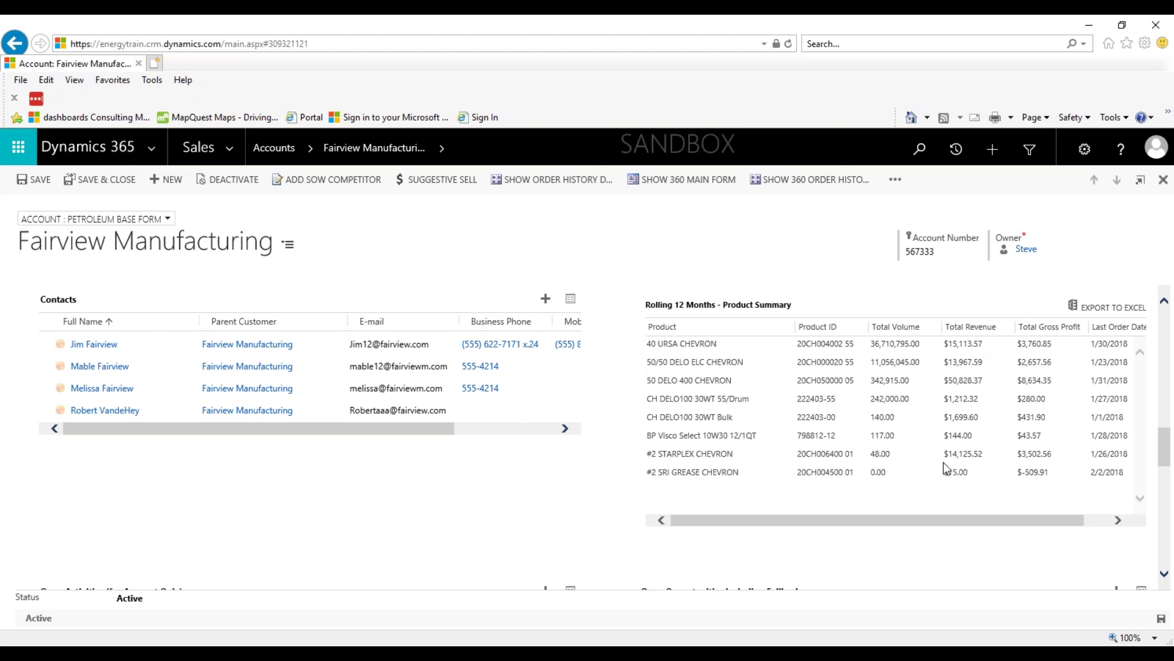
{"action": "left_click_drag", "start_coordinate": [884, 522], "coordinate": [909, 521]}
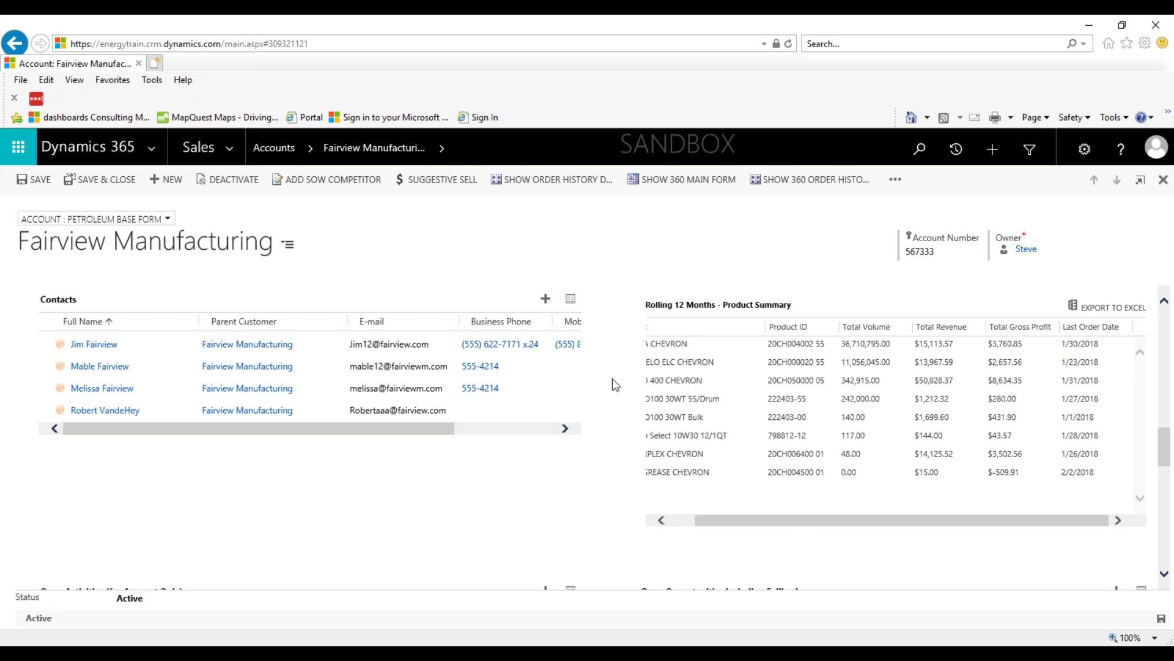
Step: Open the account's order history and select the 1/30/2018 order for 40 URSA CHEVRON
{"action": "left_click", "coordinate": [442, 149]}
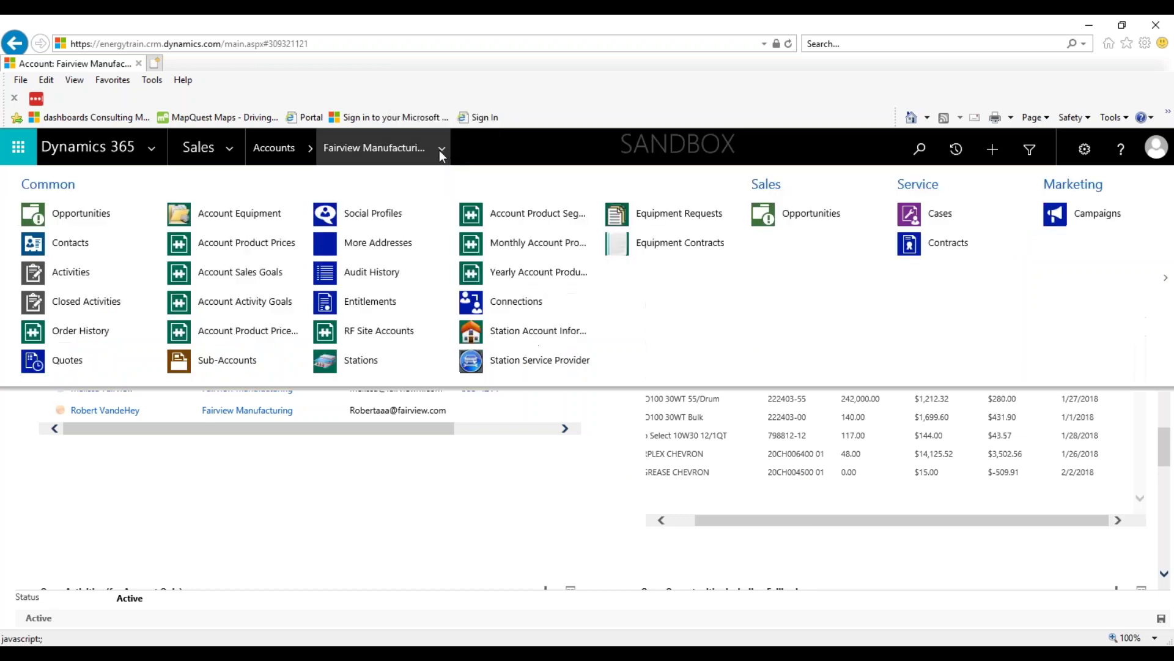
{"action": "left_click", "coordinate": [83, 336]}
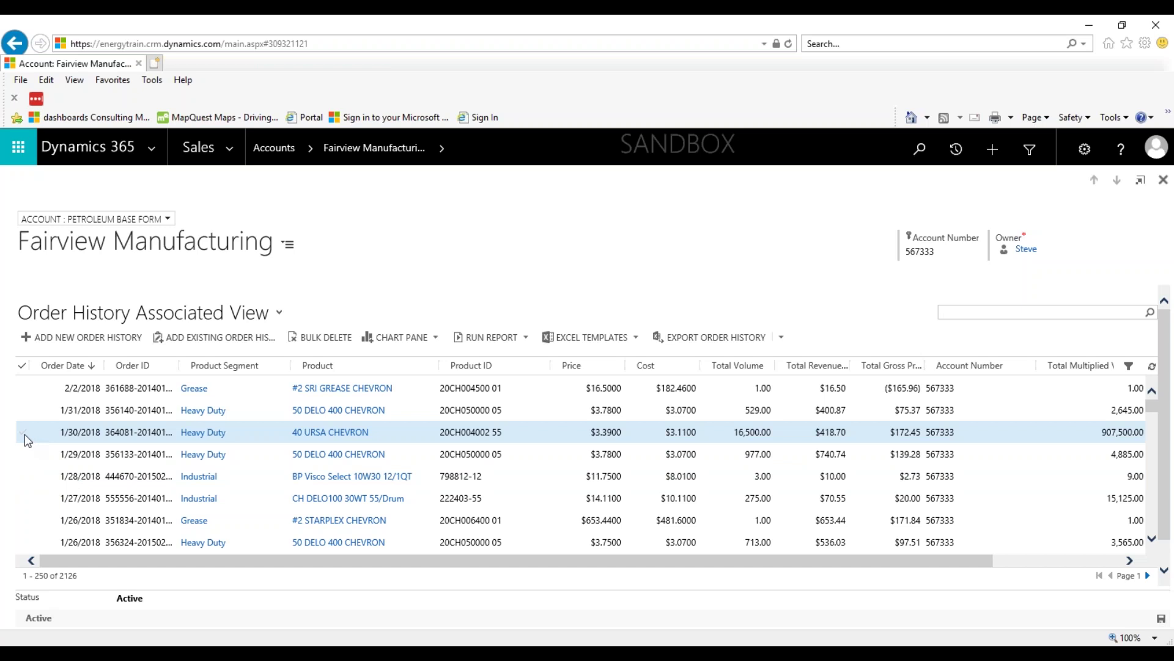
{"action": "left_click", "coordinate": [25, 433]}
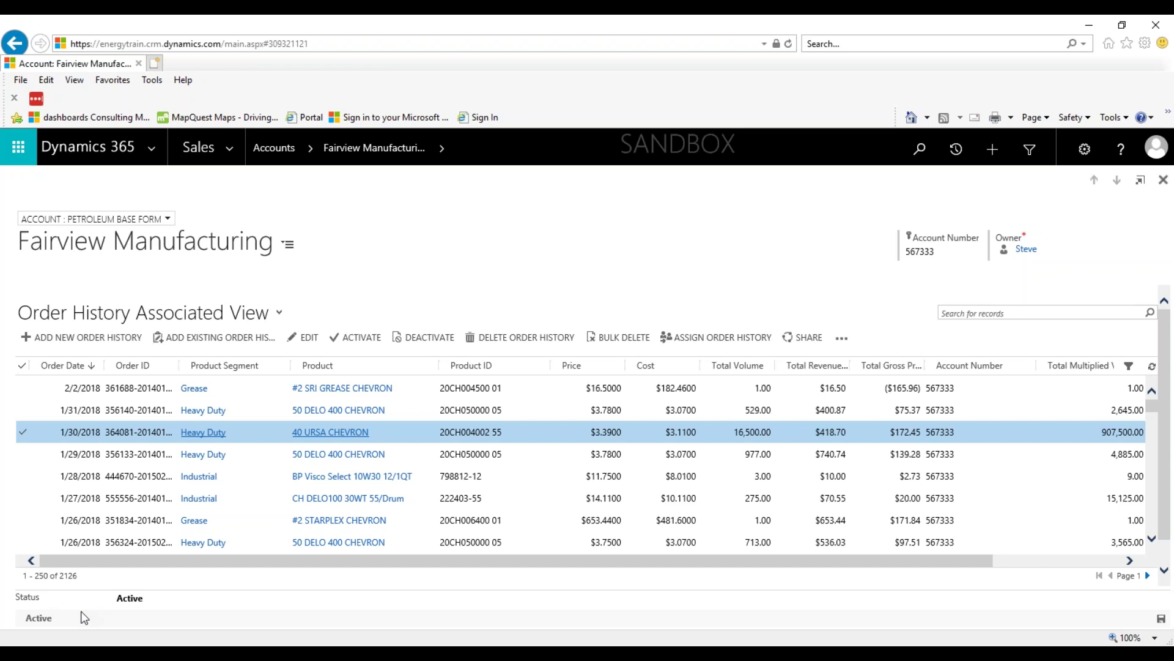
Step: Return to the account, show its Order History Dashboard and review the gross profit charts, including the product segment breakdown
{"action": "left_click", "coordinate": [359, 146]}
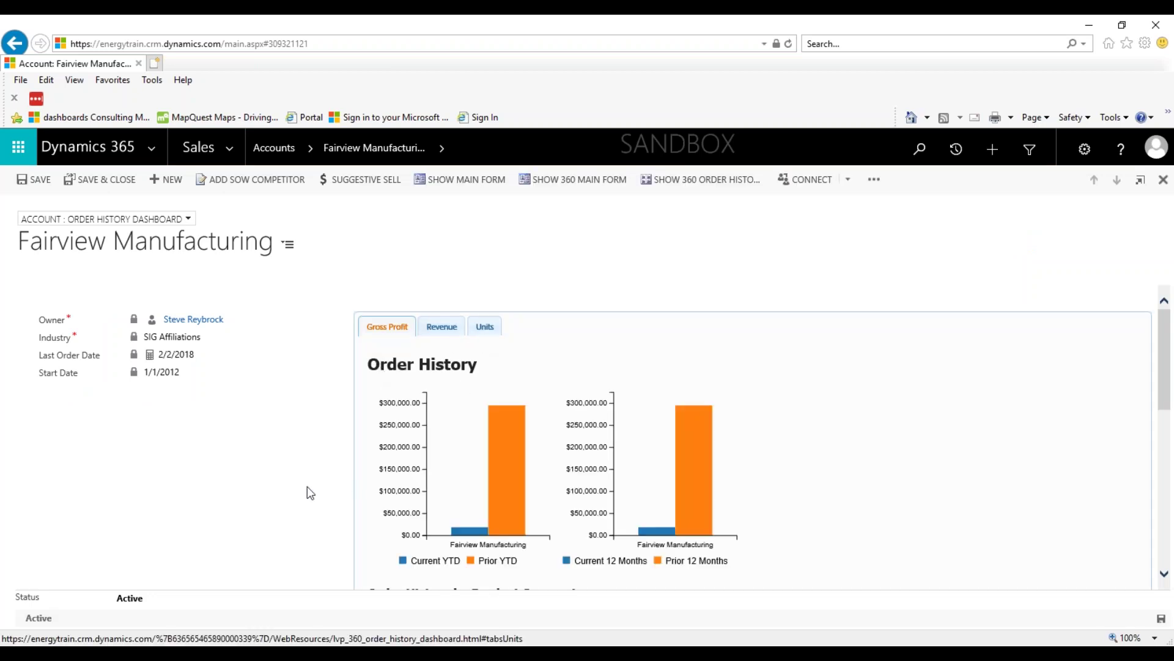
{"action": "scroll", "coordinate": [302, 488], "scroll_direction": "down", "scroll_amount": 1}
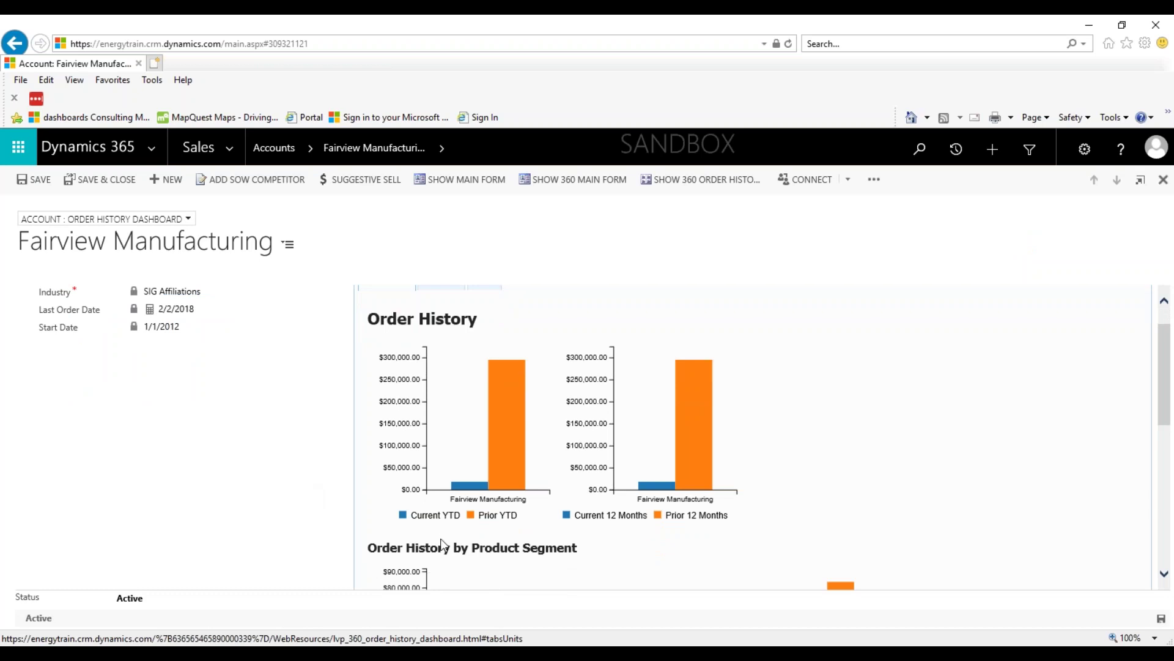
{"action": "mouse_move", "coordinate": [466, 491]}
{"action": "scroll", "coordinate": [313, 539], "scroll_direction": "down", "scroll_amount": 2}
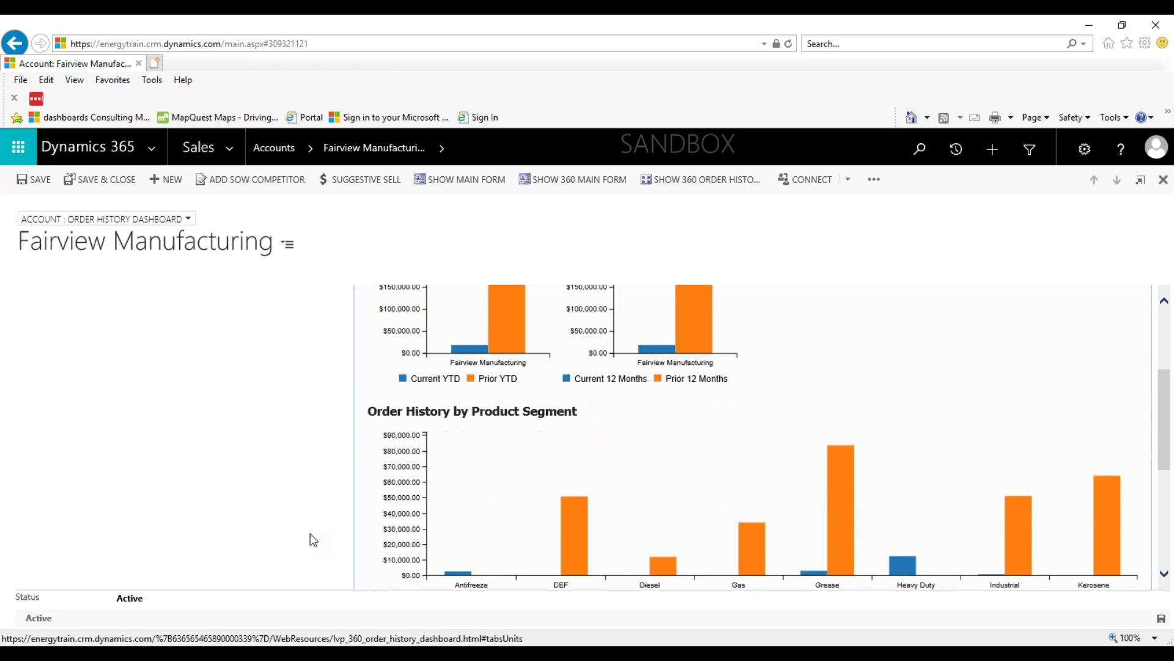
{"action": "scroll", "coordinate": [313, 539], "scroll_direction": "down", "scroll_amount": 1}
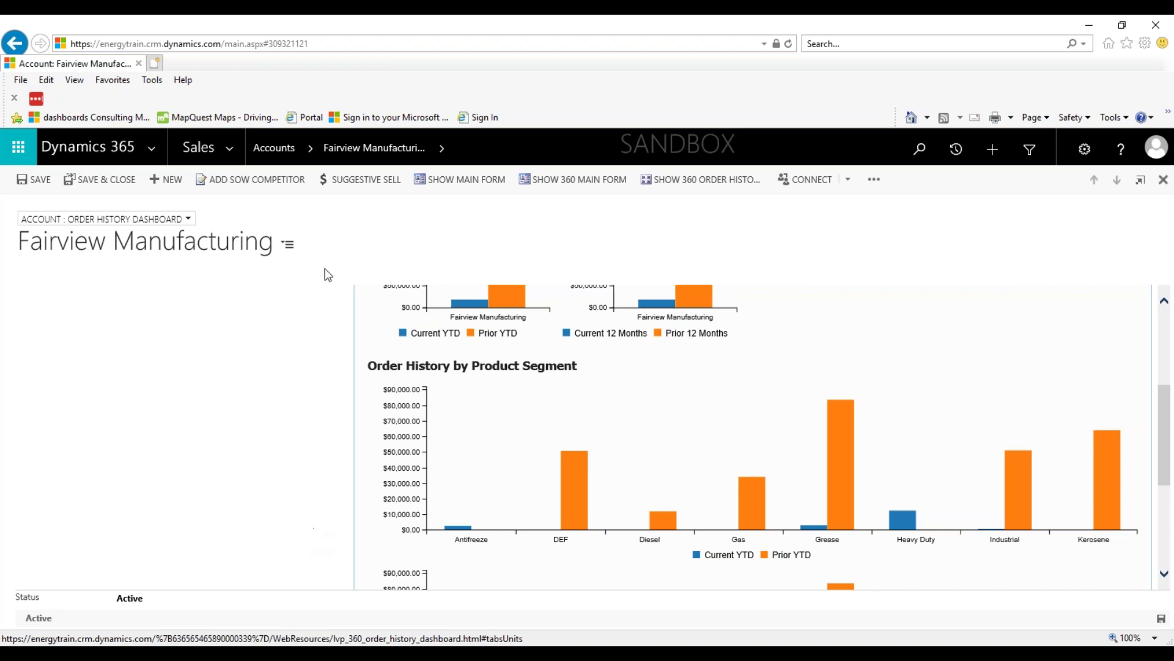
Step: Open the dashboards in the Workplace area
{"action": "left_click", "coordinate": [227, 144]}
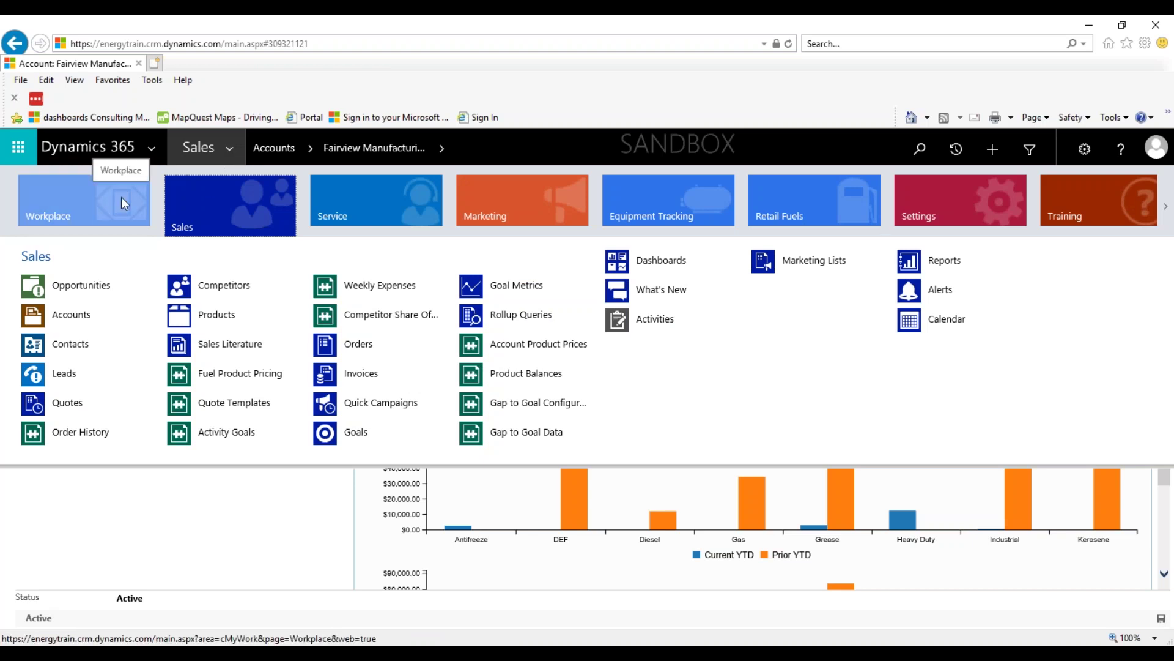
{"action": "left_click", "coordinate": [121, 197]}
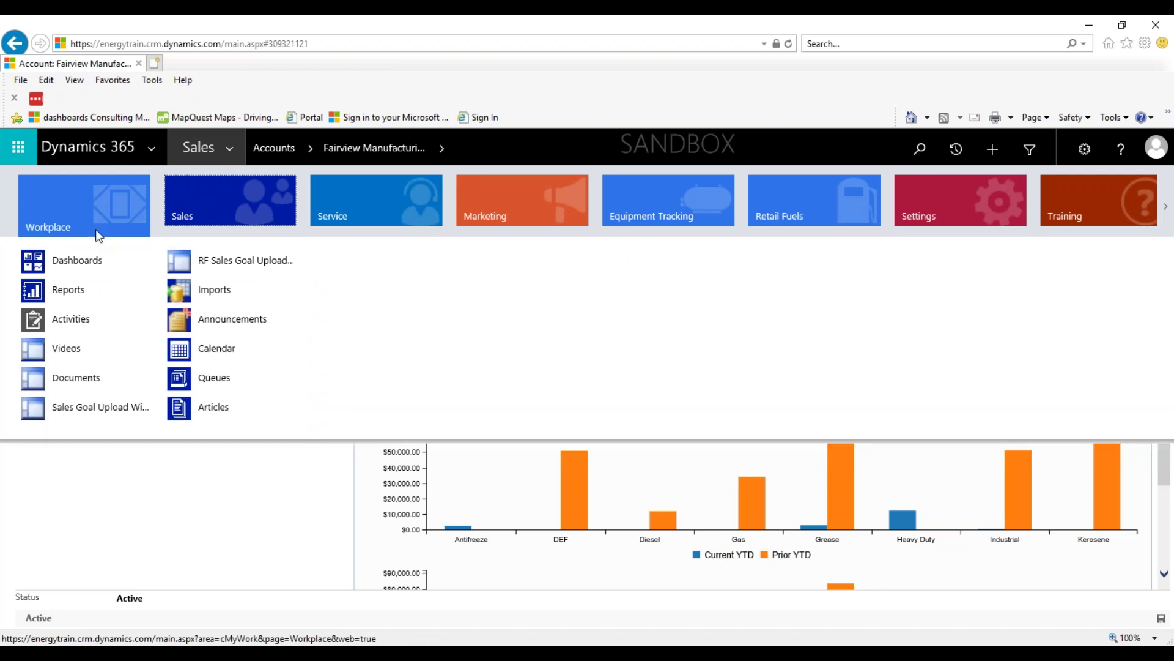
{"action": "left_click", "coordinate": [77, 261]}
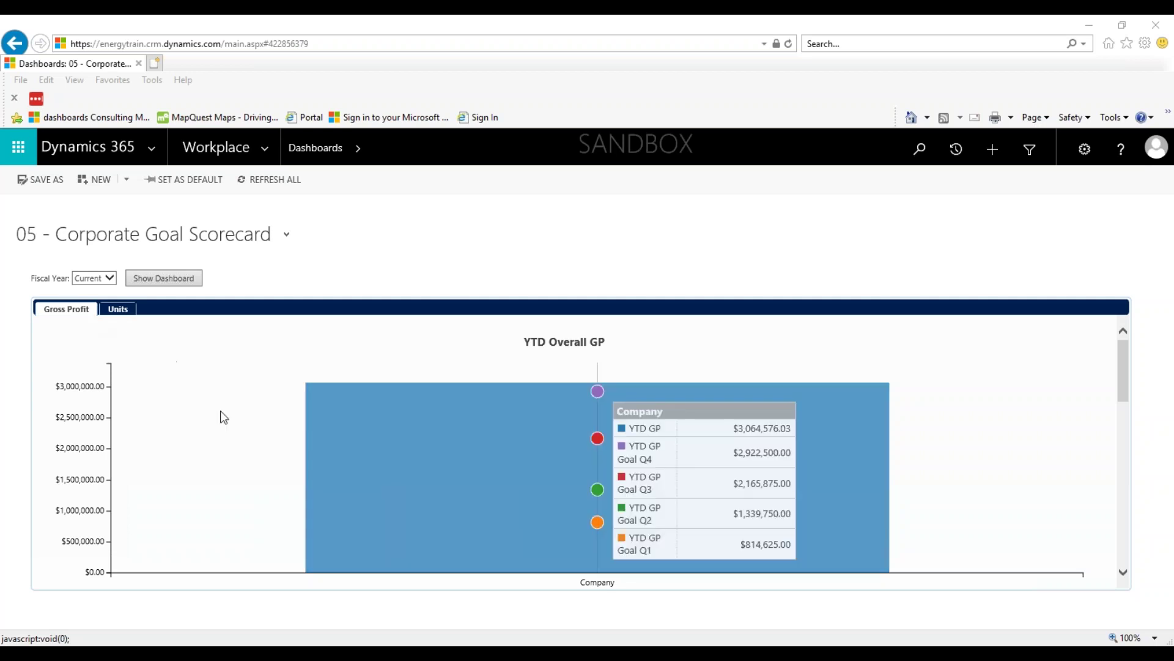
Step: Drill down the YTD Overall GP chart from Company to Lubricants, Chevron and Grease
{"action": "left_click", "coordinate": [439, 467]}
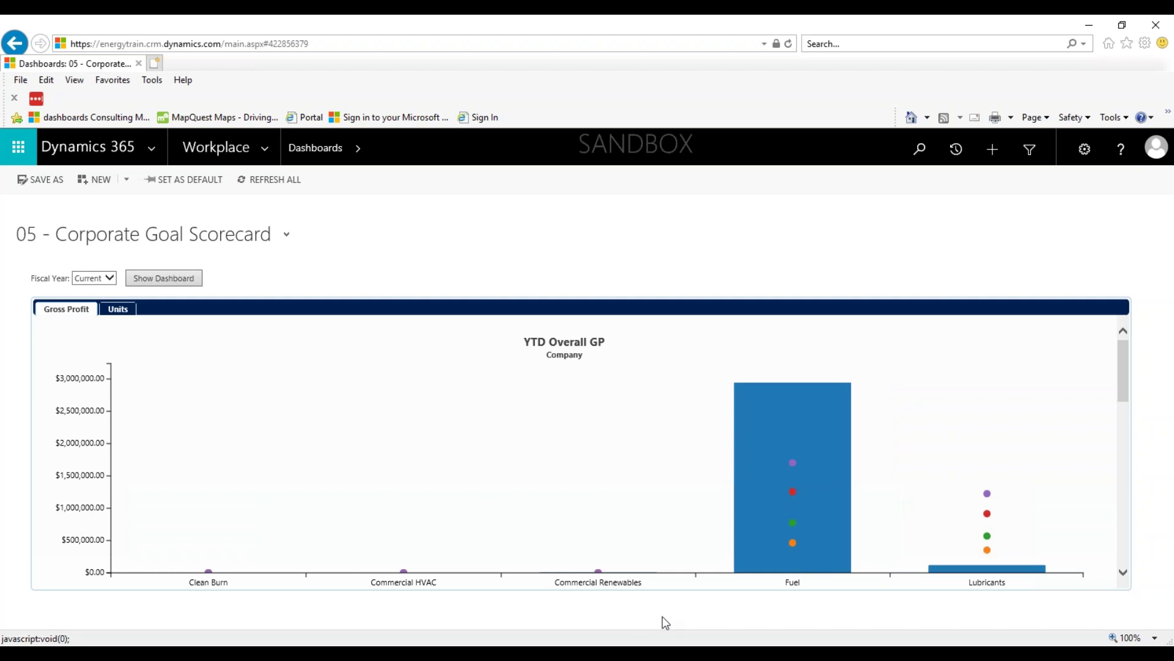
{"action": "left_click", "coordinate": [958, 575]}
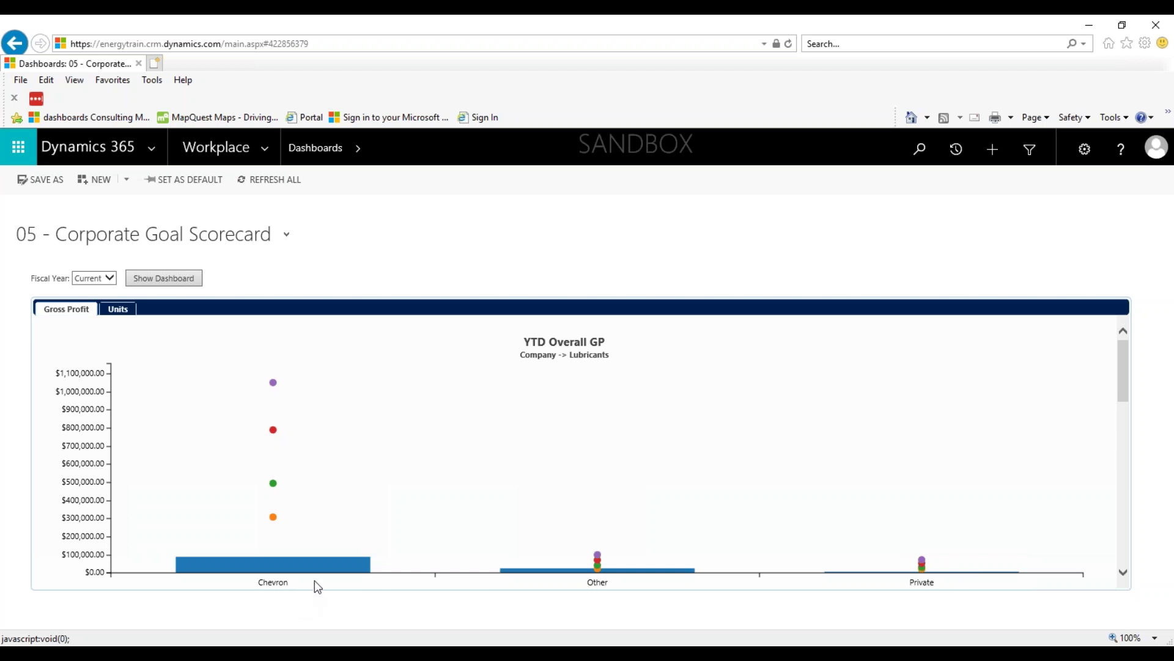
{"action": "left_click", "coordinate": [314, 564]}
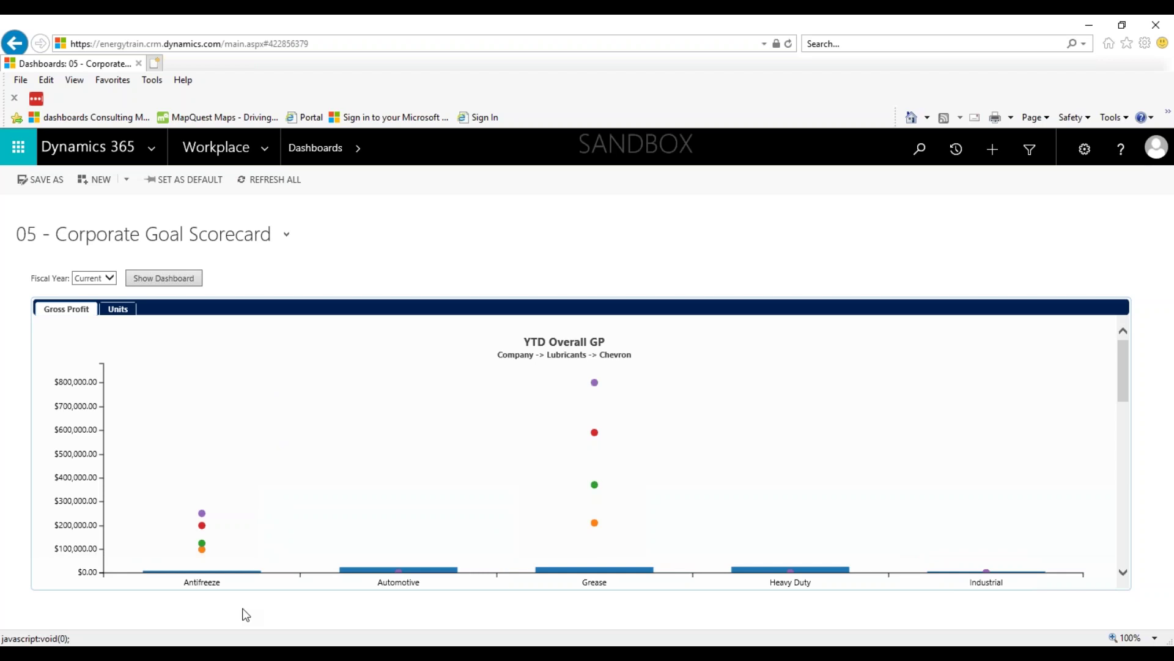
{"action": "left_click", "coordinate": [567, 577]}
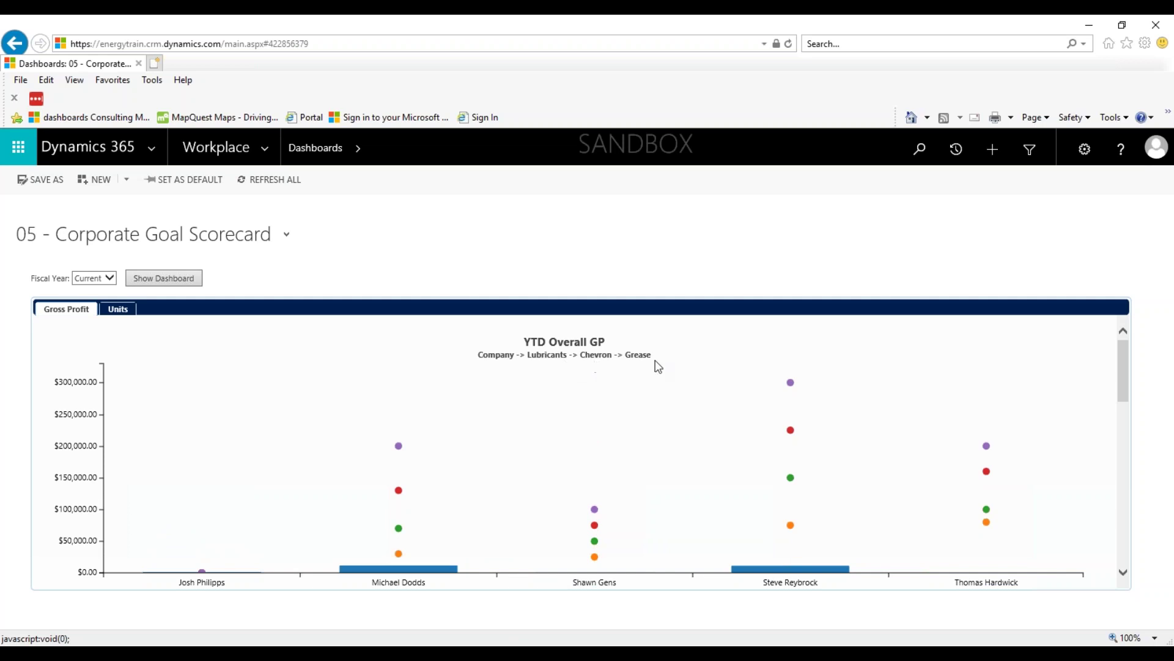
Step: View the account list behind the fourth sales rep's Grease gross profit bar and close the list
{"action": "mouse_move", "coordinate": [653, 532]}
{"action": "left_click", "coordinate": [757, 573]}
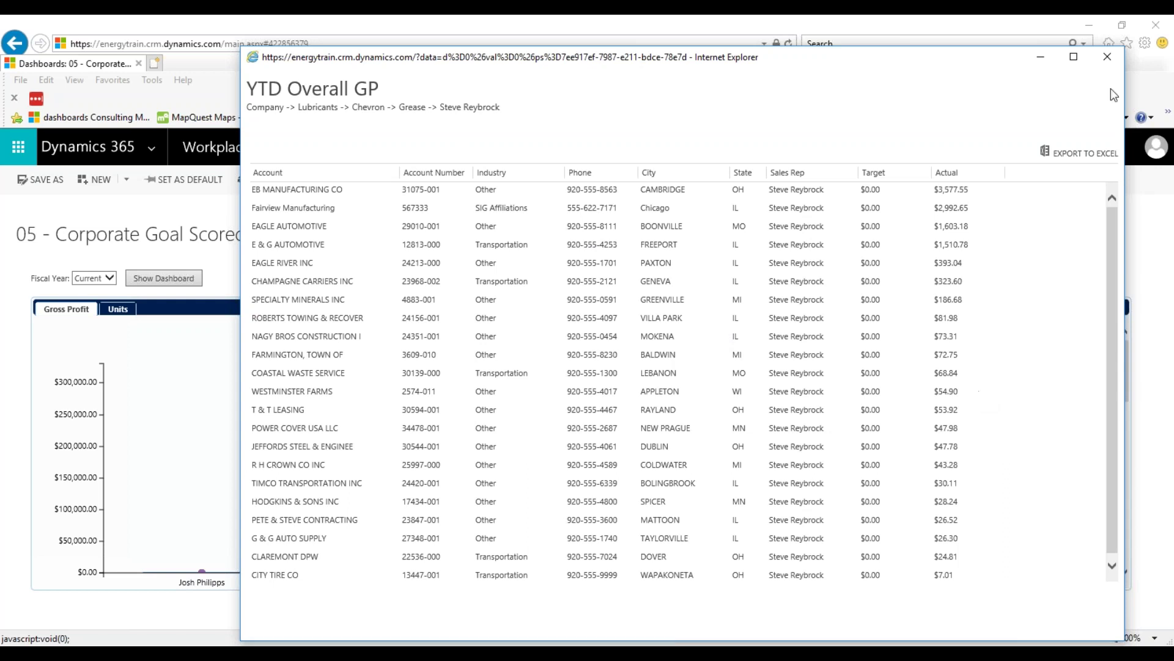
{"action": "left_click", "coordinate": [1109, 56]}
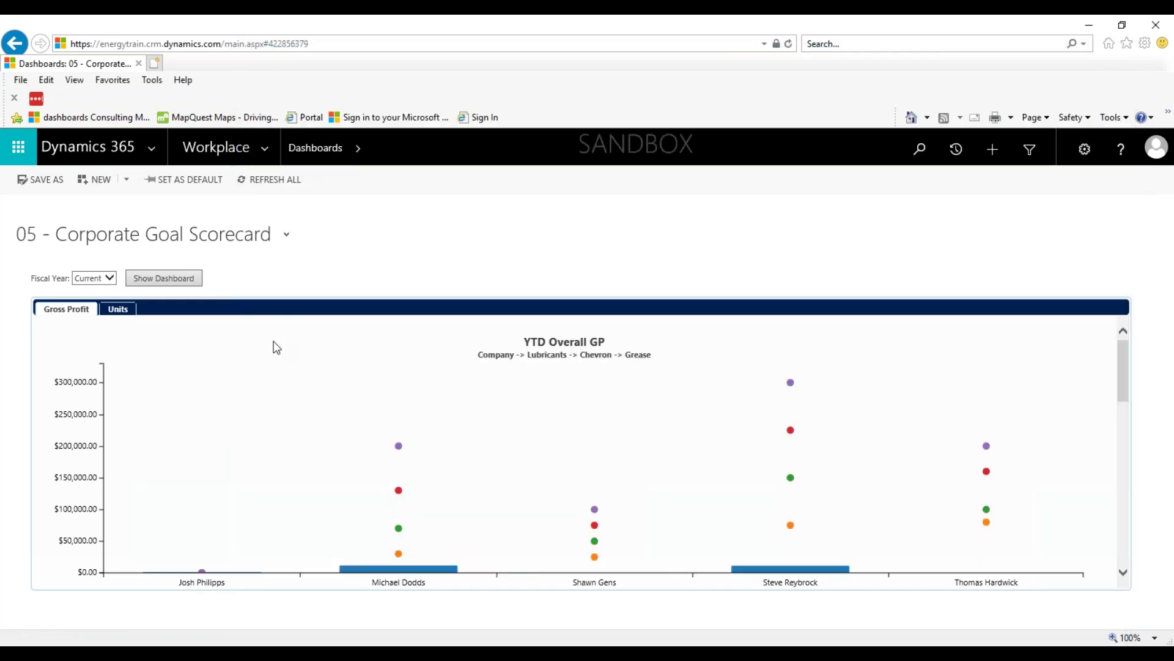
Step: Open the Lubricants - A & L AUTO REPAIR & SALE opportunity from the Sales opportunities and review its estimates, close date and sales stage
{"action": "left_click", "coordinate": [263, 147]}
{"action": "left_click", "coordinate": [238, 186]}
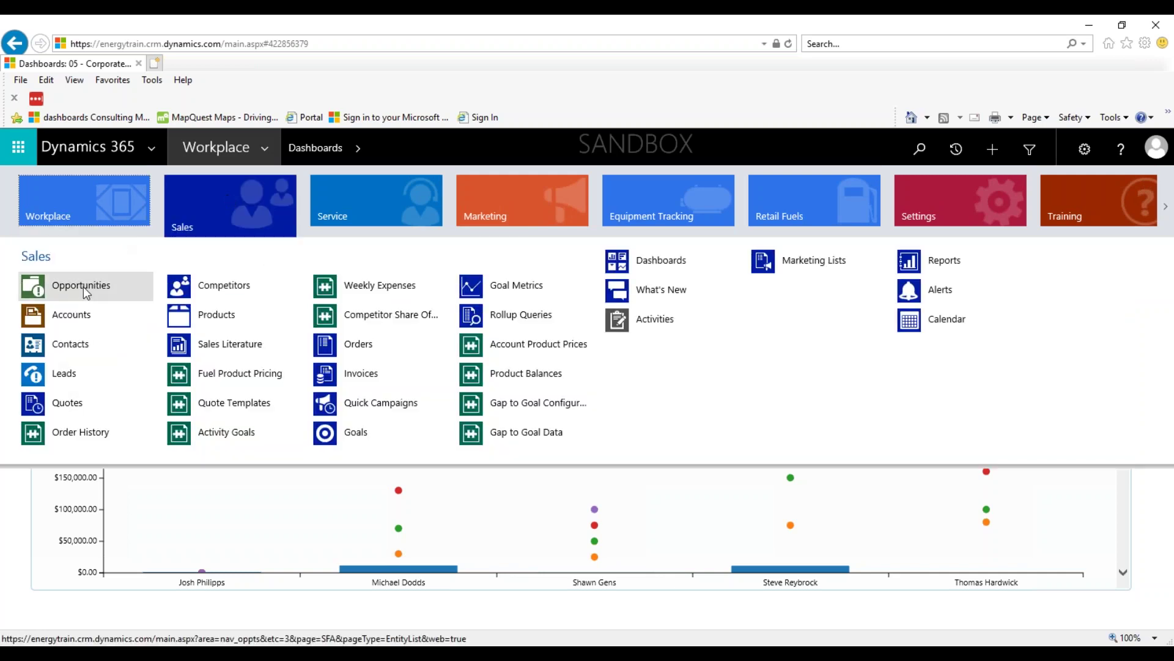
{"action": "left_click", "coordinate": [79, 287]}
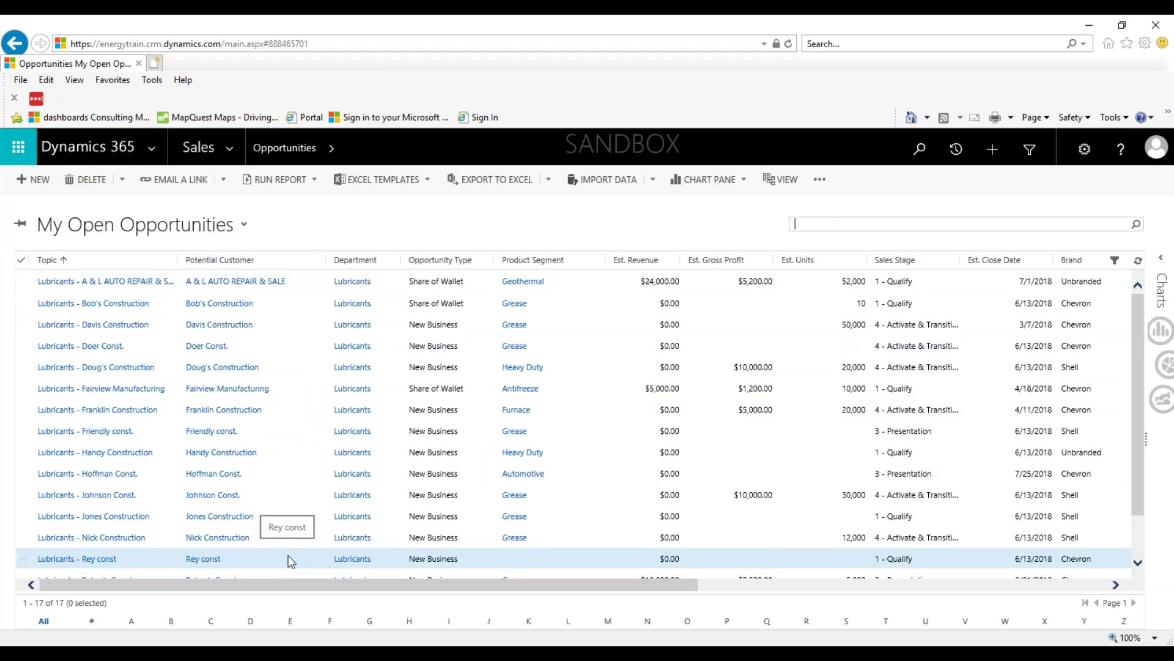
{"action": "double_click", "coordinate": [307, 282]}
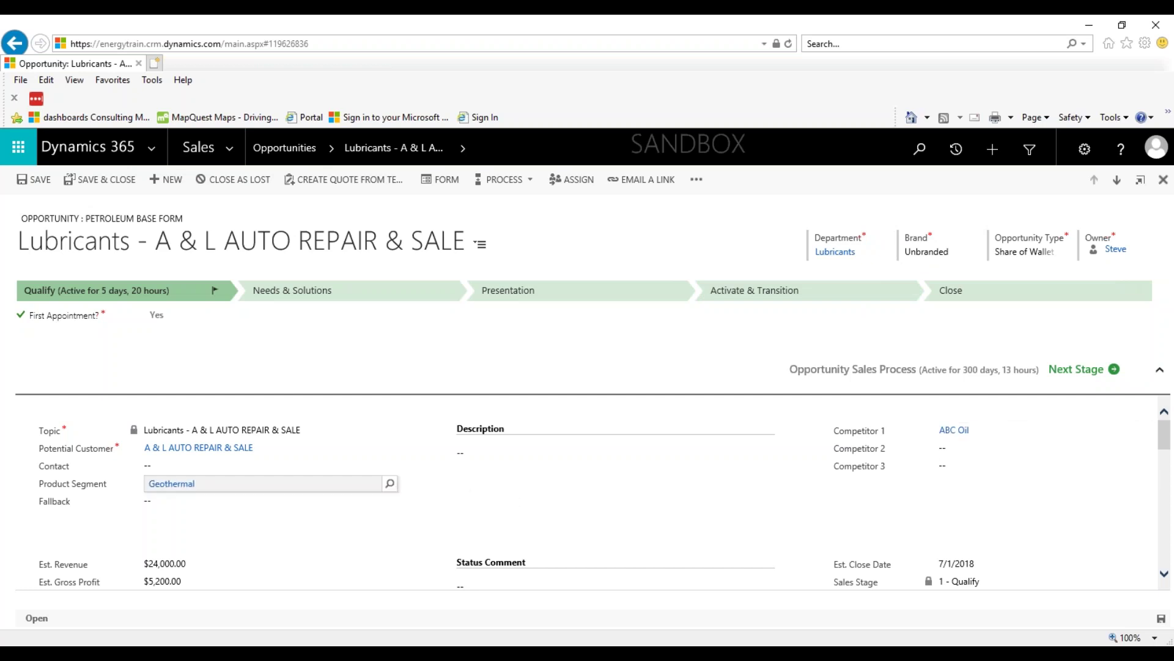
{"action": "scroll", "coordinate": [263, 480], "scroll_direction": "down", "scroll_amount": 2}
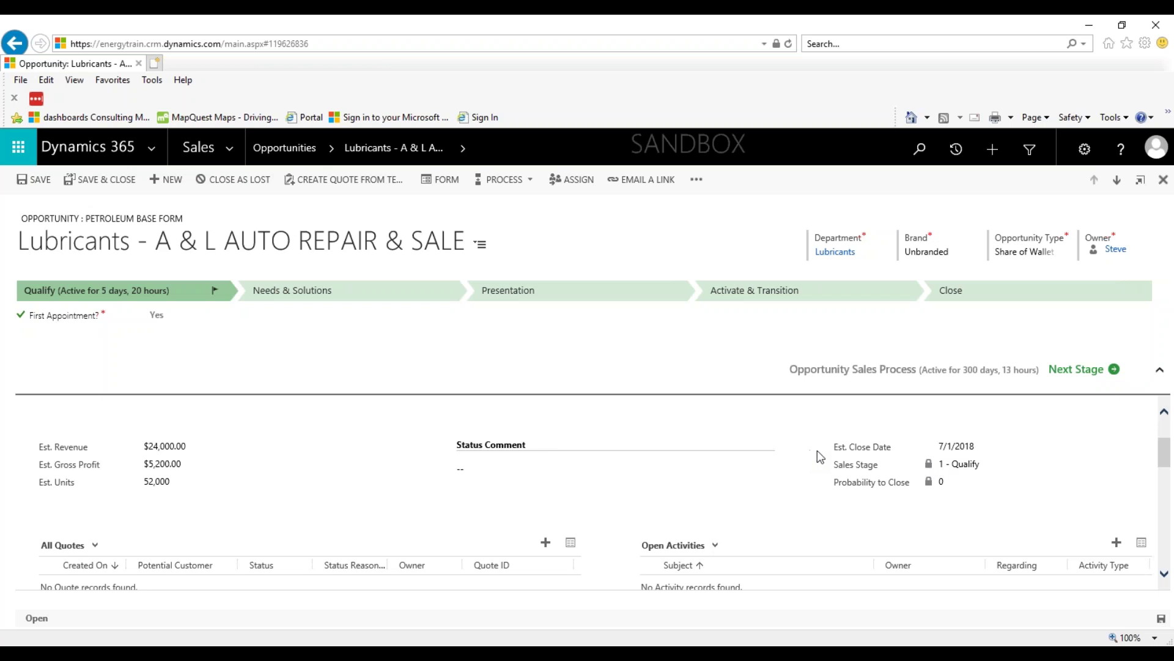
Step: Return to the Workplace dashboards and switch to the 02e - Opportunity - Gap to Goal Pipeline dashboard
{"action": "left_click", "coordinate": [233, 145]}
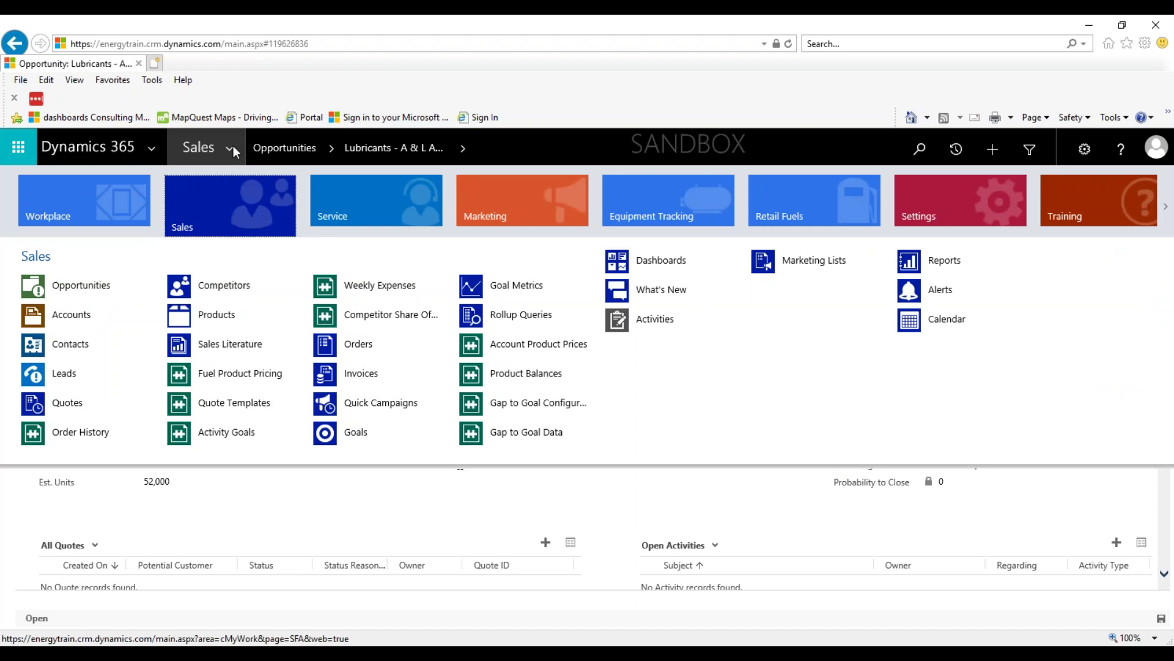
{"action": "left_click", "coordinate": [111, 194]}
{"action": "left_click", "coordinate": [82, 259]}
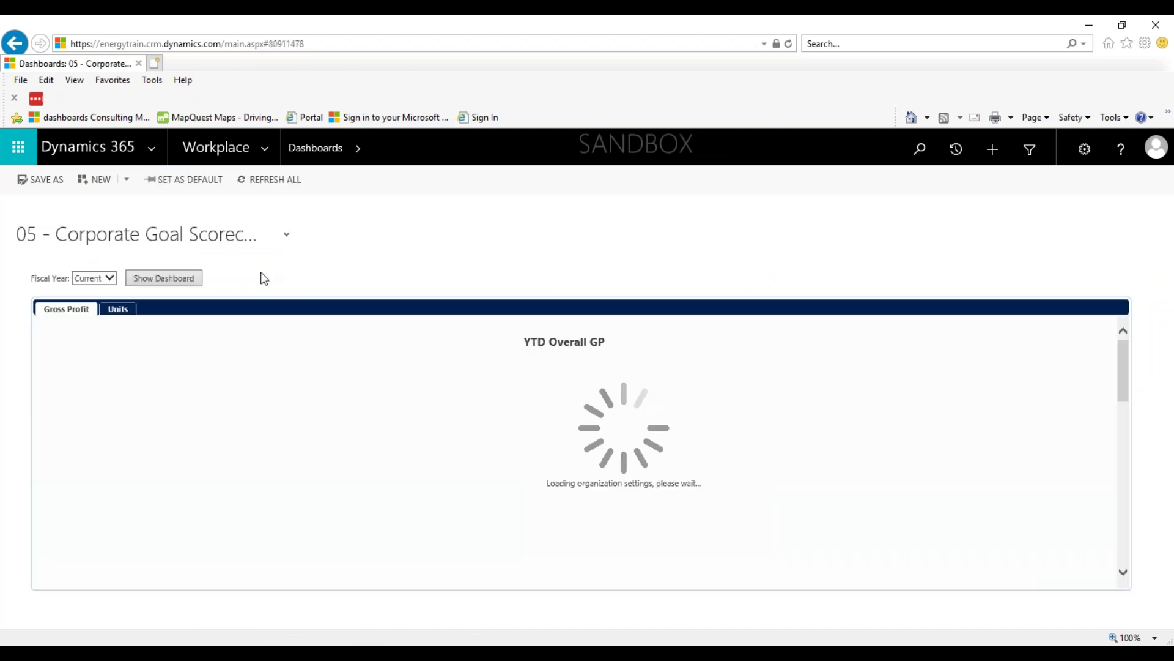
{"action": "left_click", "coordinate": [153, 235]}
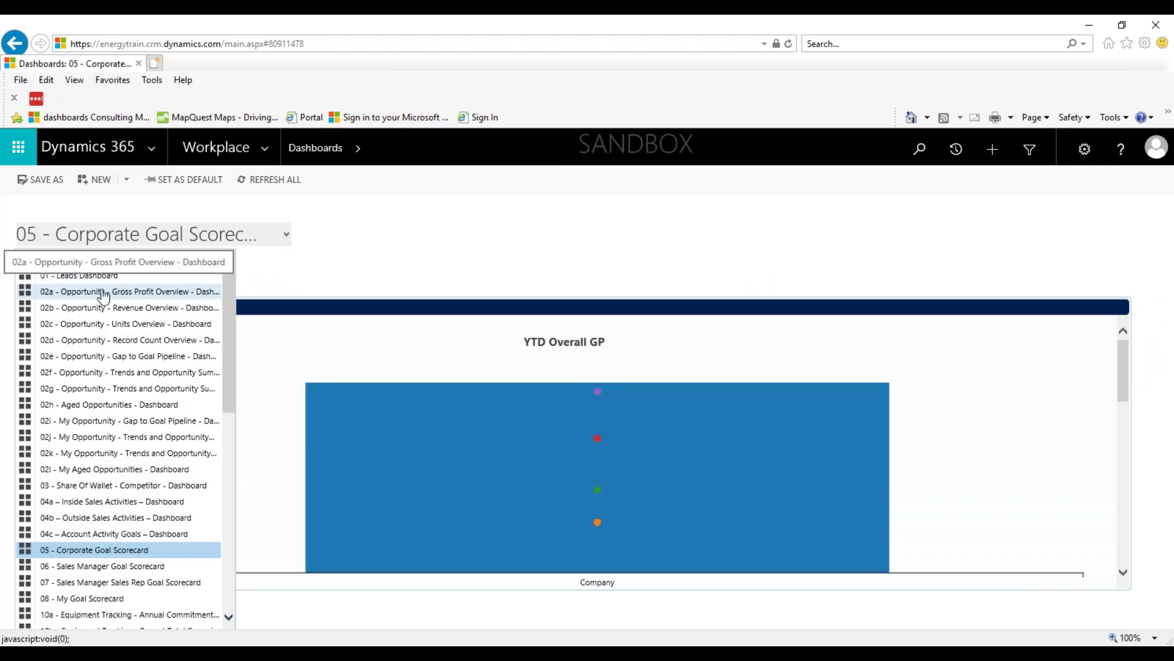
{"action": "left_click", "coordinate": [100, 357]}
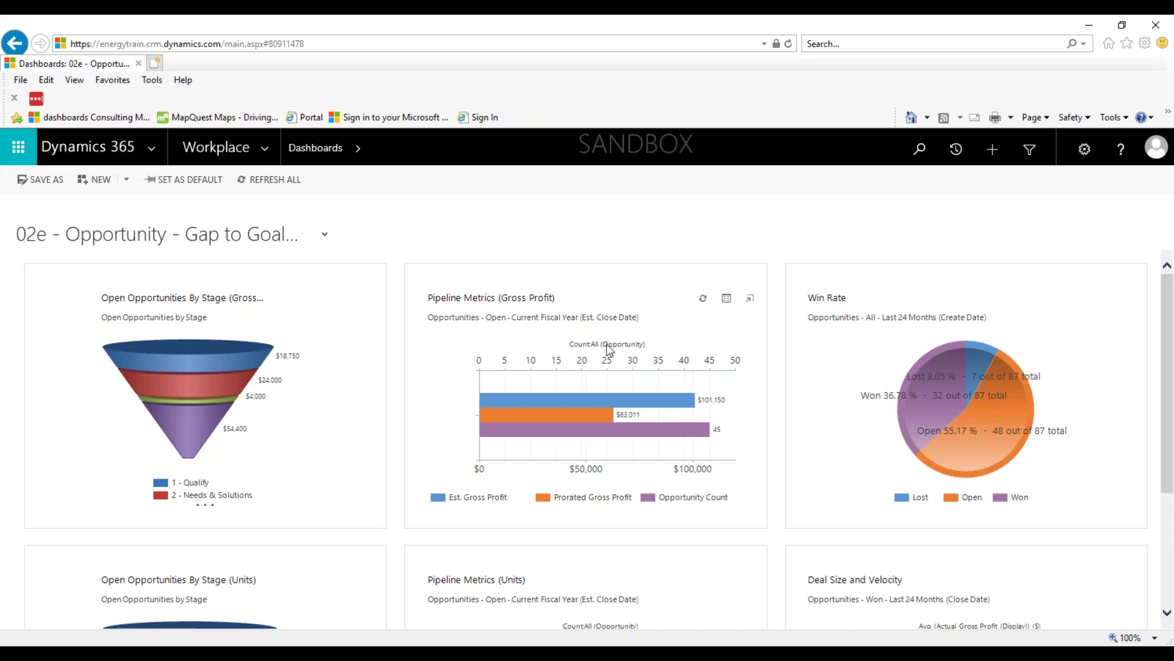
Step: Inspect the gross profit Pipeline Metrics bars and open the records behind the gross profit Open Opportunities By Stage chart in a separate window
{"action": "mouse_move", "coordinate": [641, 404]}
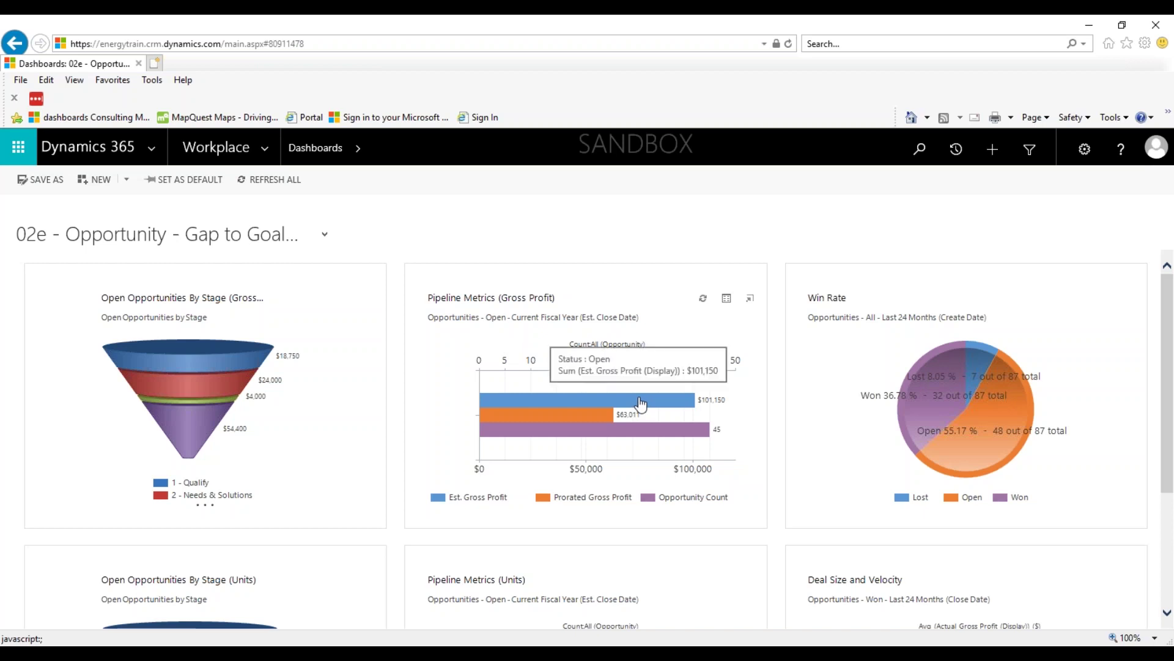
{"action": "mouse_move", "coordinate": [582, 422]}
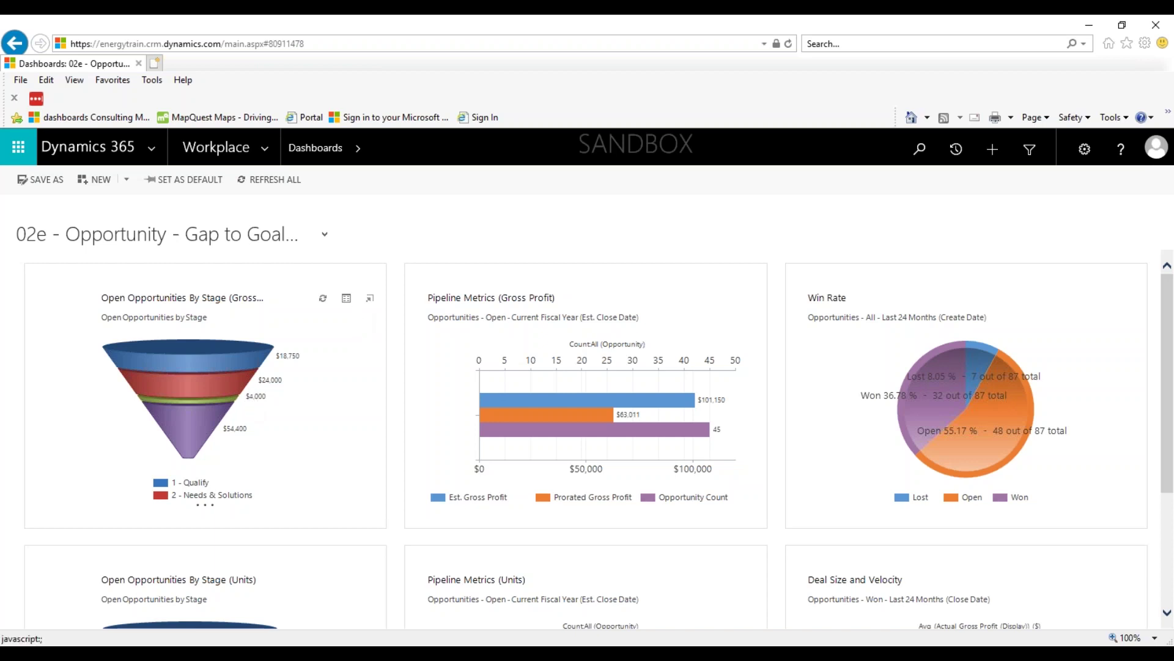
{"action": "left_click", "coordinate": [369, 298]}
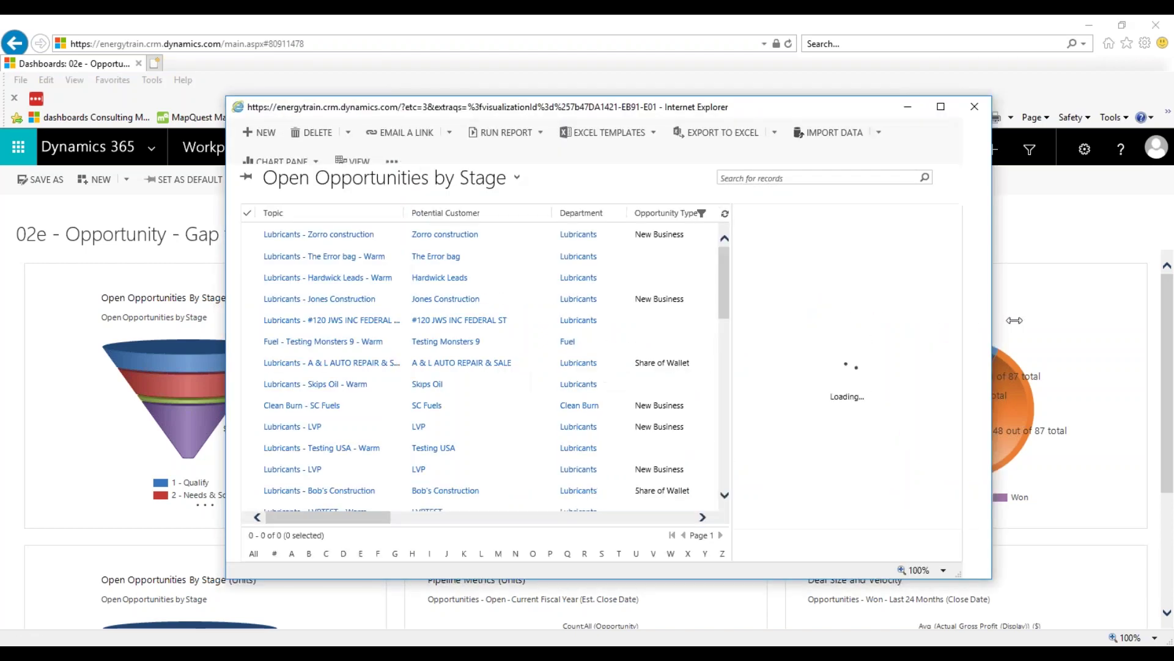
Step: Widen the records window and drill the funnel's 4 - Activiate & Transition stage down by Owner as a column chart
{"action": "left_click_drag", "start_coordinate": [962, 319], "coordinate": [1097, 318]}
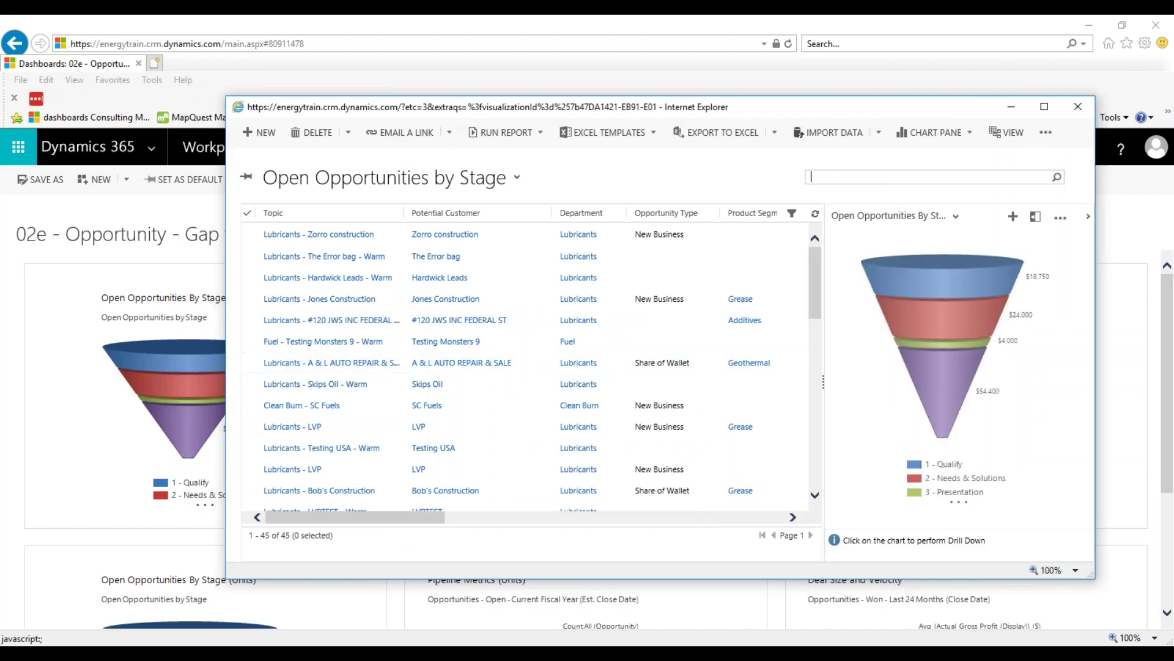
{"action": "left_click_drag", "start_coordinate": [226, 381], "coordinate": [35, 381]}
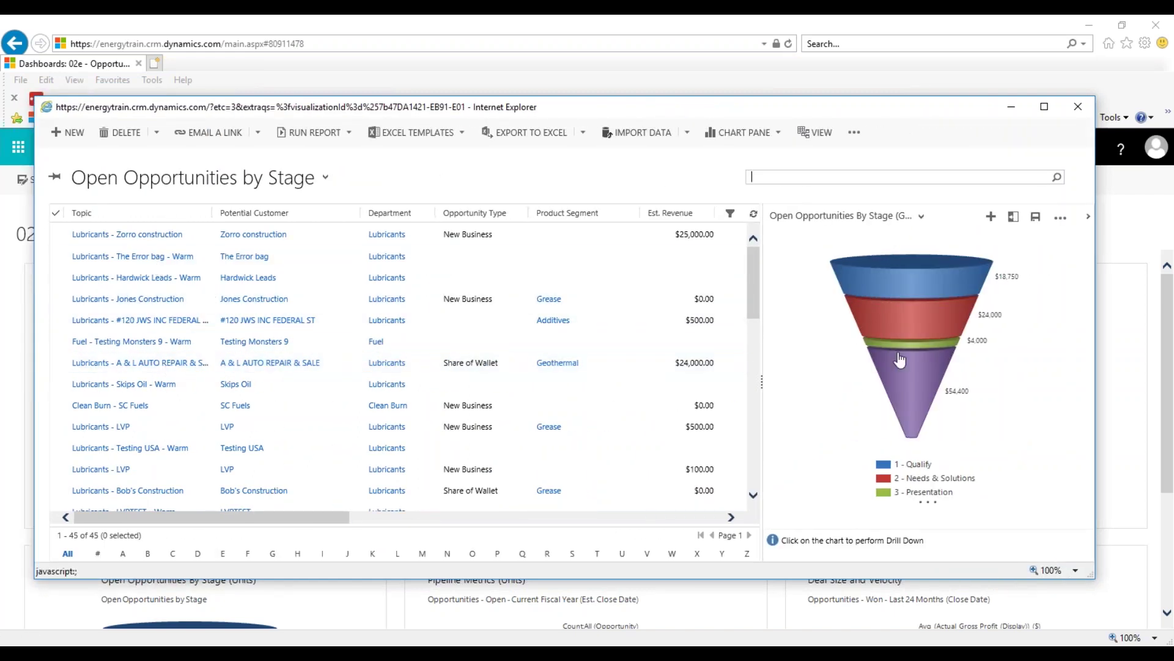
{"action": "mouse_move", "coordinate": [909, 402]}
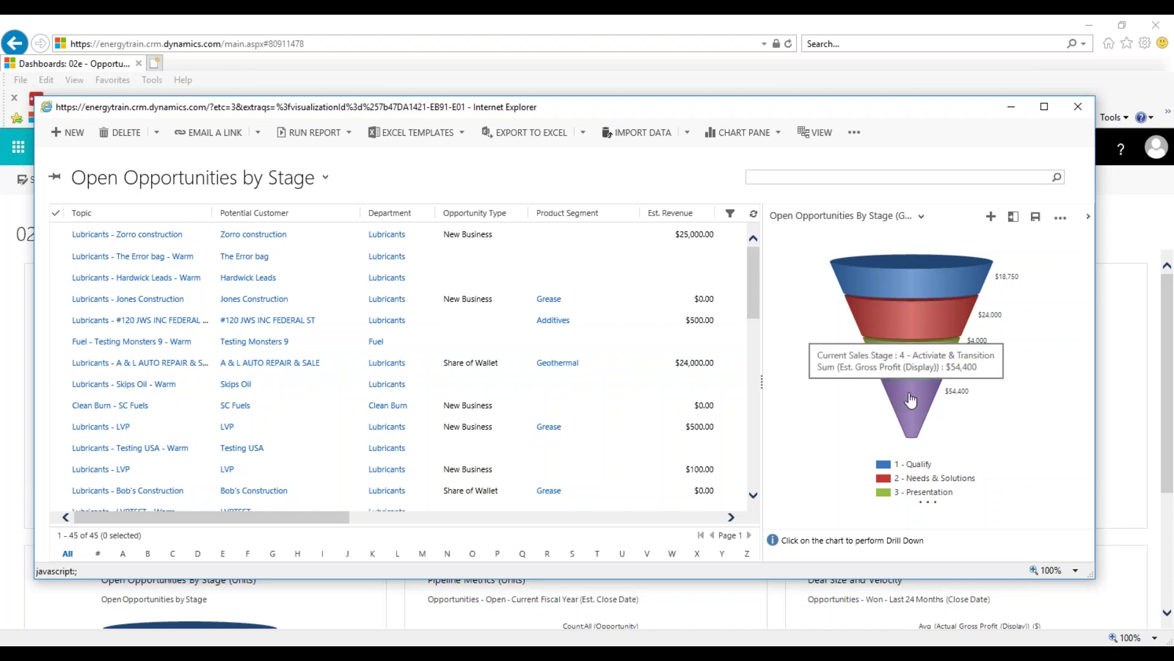
{"action": "left_click", "coordinate": [910, 399]}
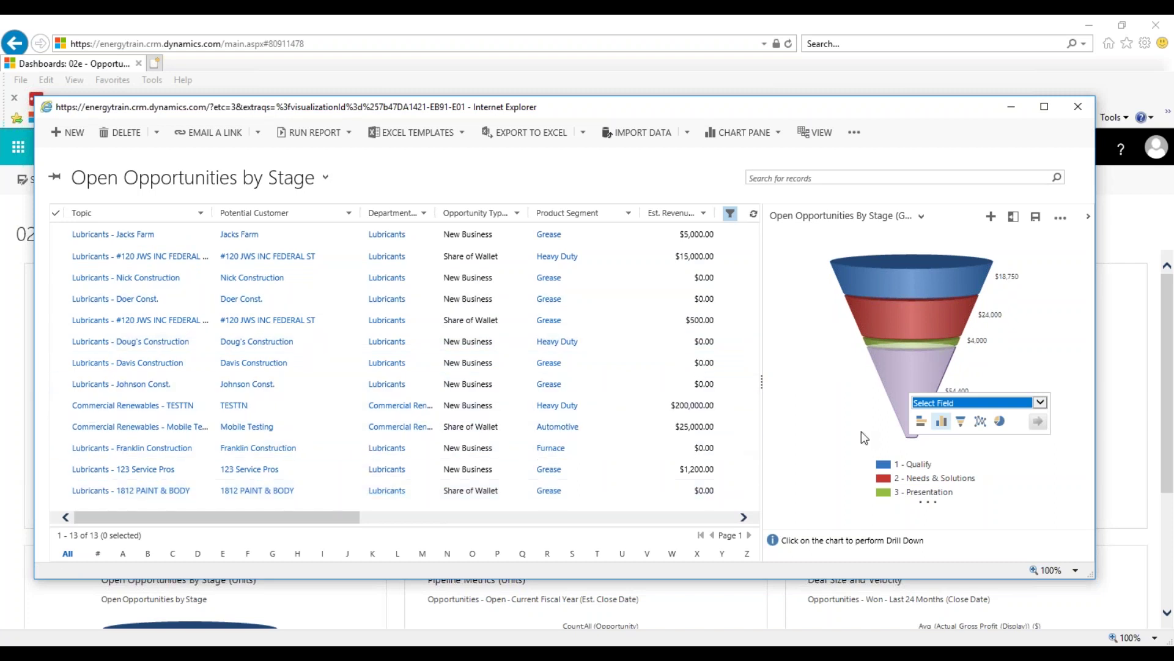
{"action": "left_click", "coordinate": [1040, 402]}
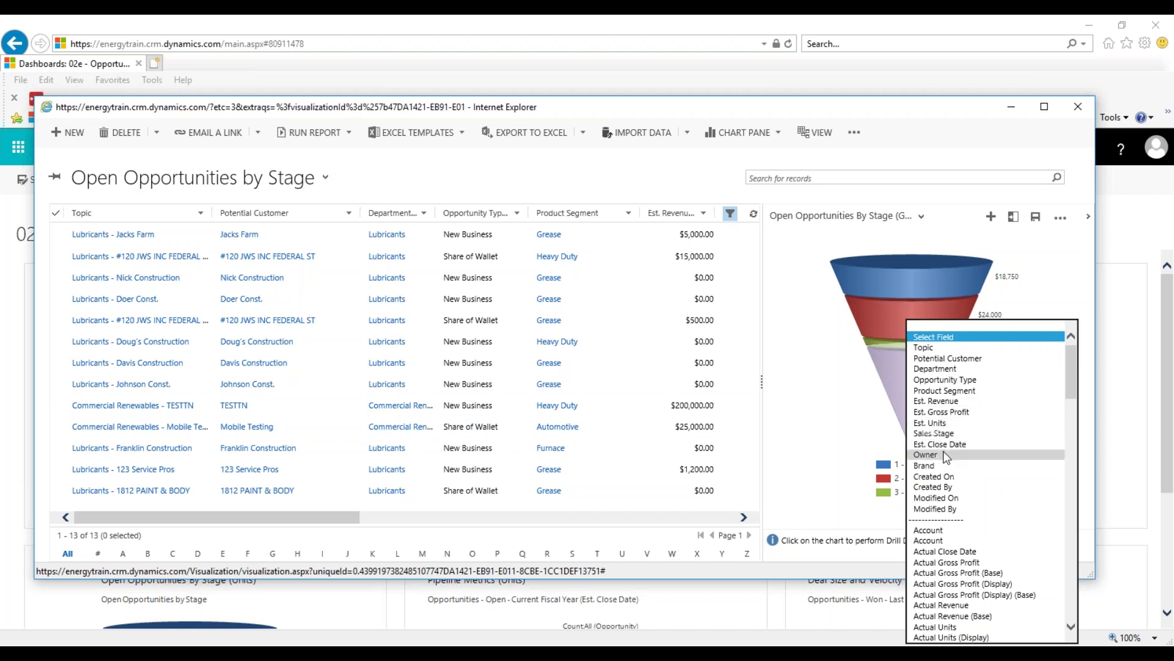
{"action": "left_click", "coordinate": [944, 454]}
{"action": "left_click", "coordinate": [1044, 429]}
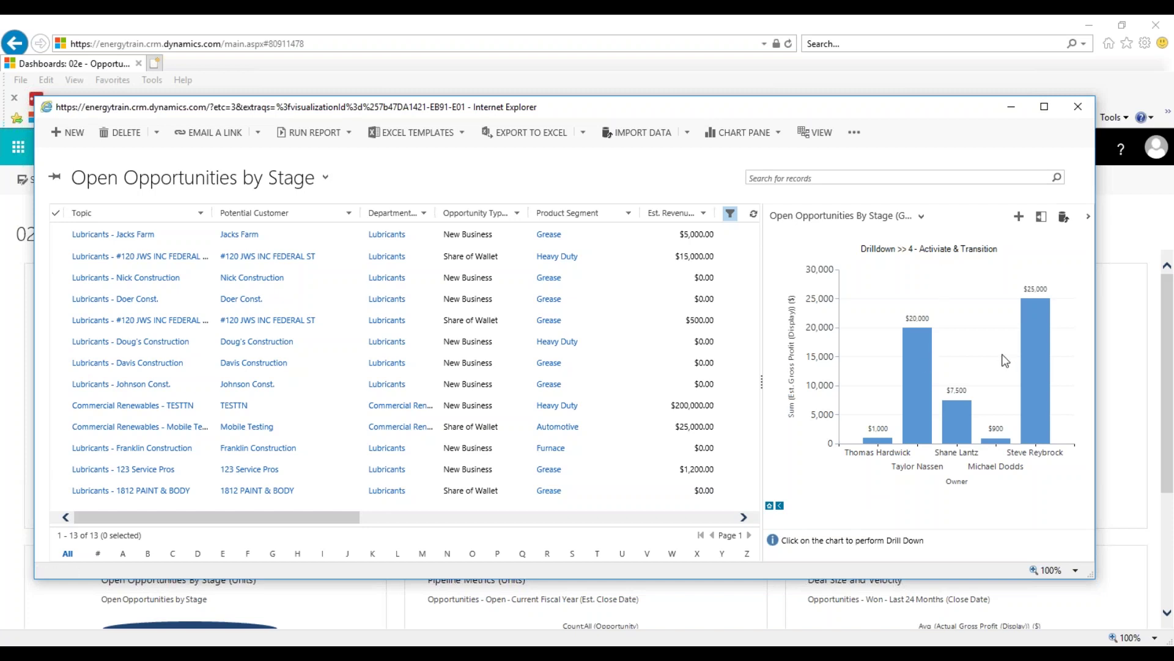
Step: List the opportunity behind the second owner's bar in the drilldown chart and close the records window
{"action": "left_click", "coordinate": [923, 397]}
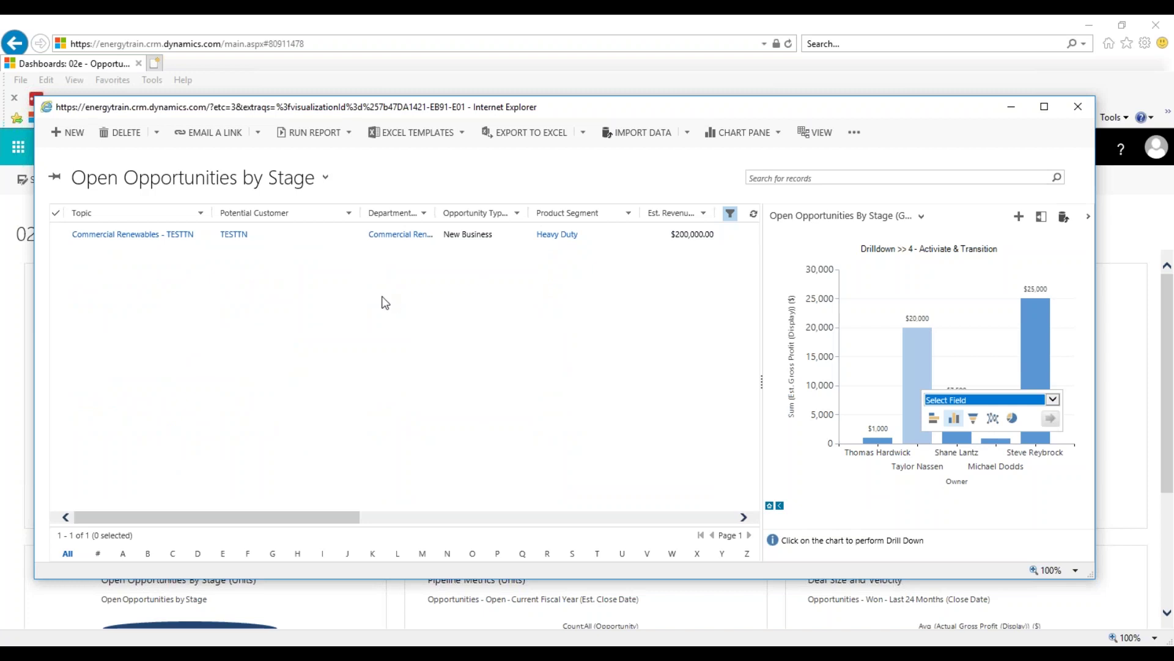
{"action": "left_click", "coordinate": [1077, 107]}
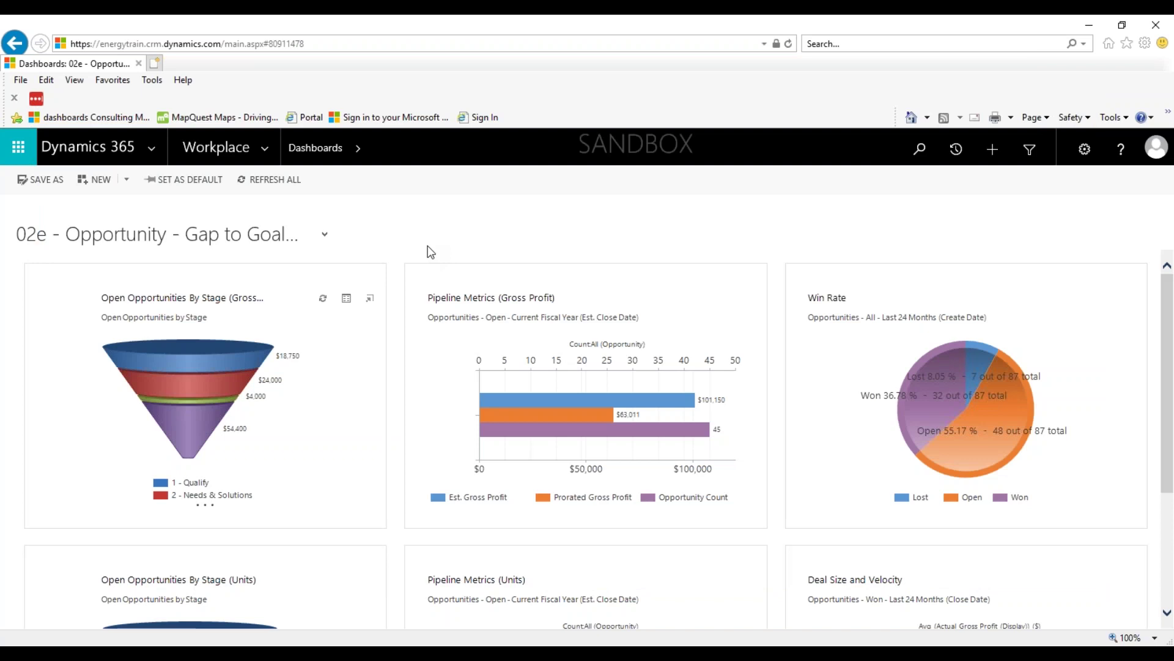
Step: Open the Account Equipment list in Equipment Tracking and select the Fairview Manufacturing - 200 Gallon Tank record started 2/1/2012
{"action": "left_click", "coordinate": [268, 149]}
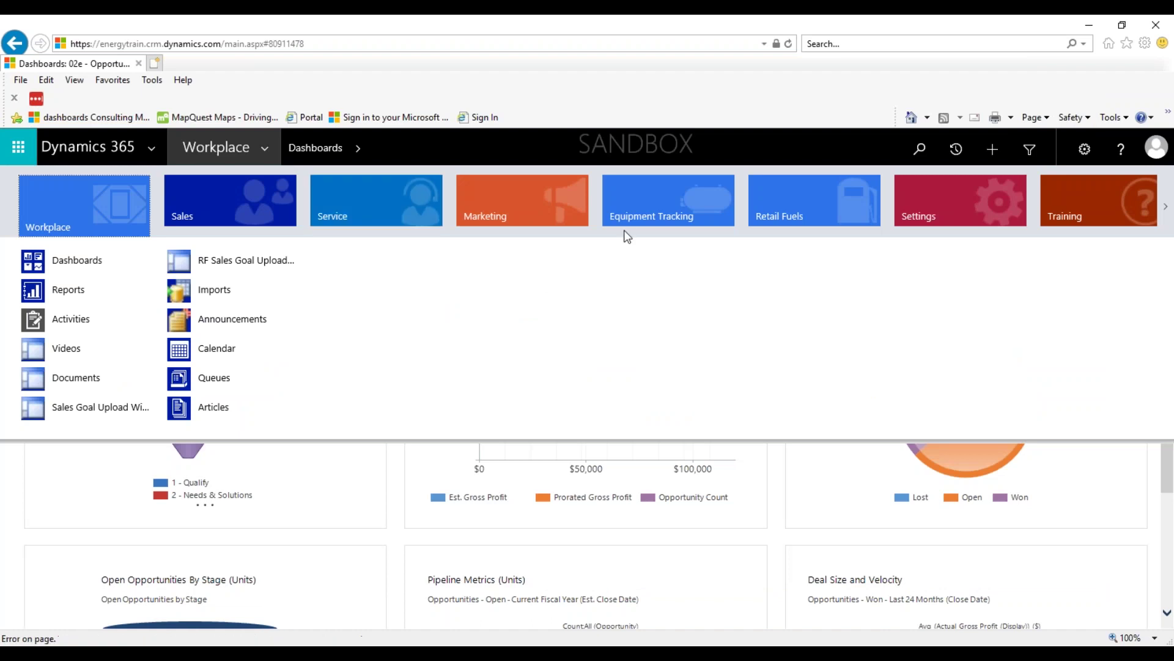
{"action": "left_click", "coordinate": [658, 205]}
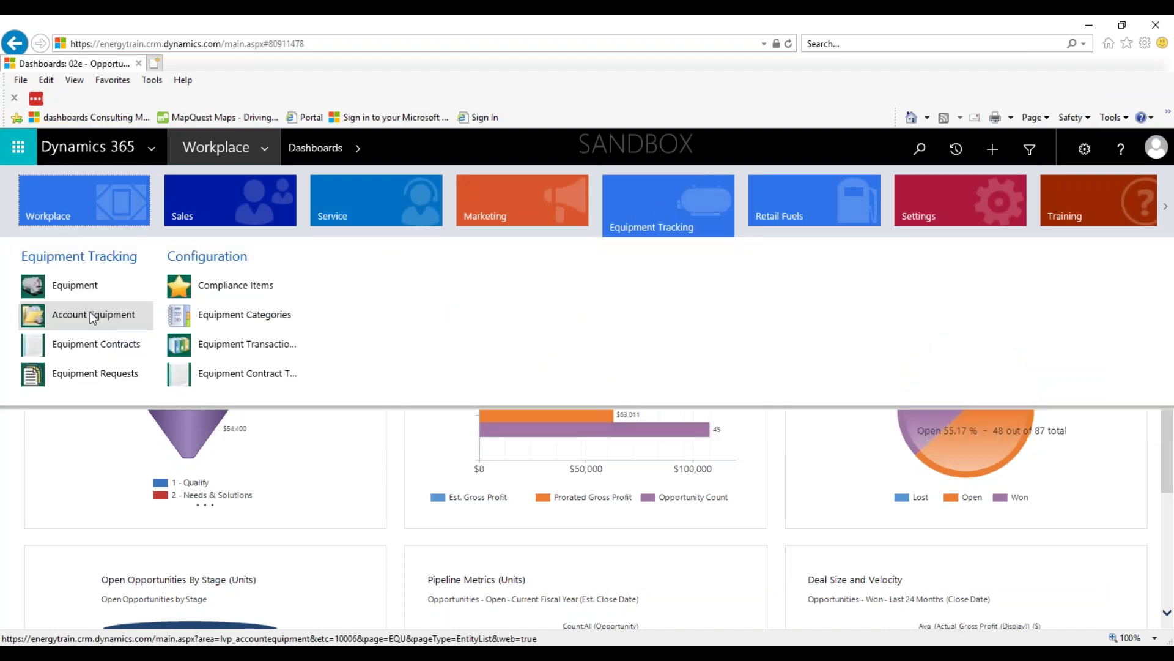
{"action": "left_click", "coordinate": [90, 313]}
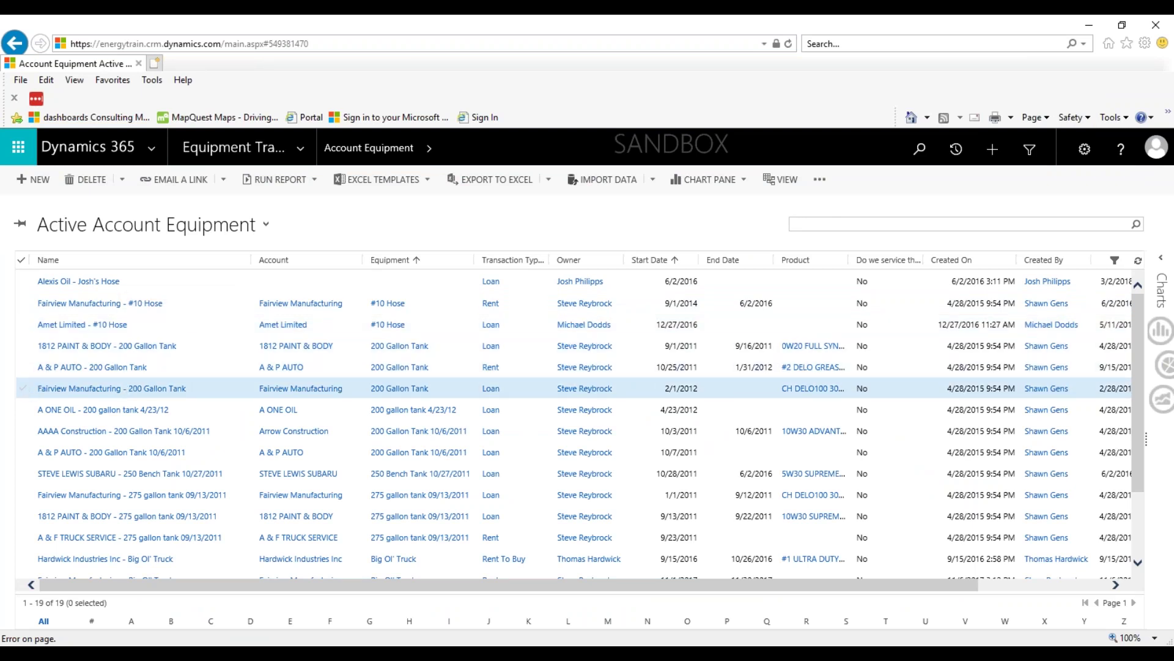
{"action": "left_click", "coordinate": [35, 388]}
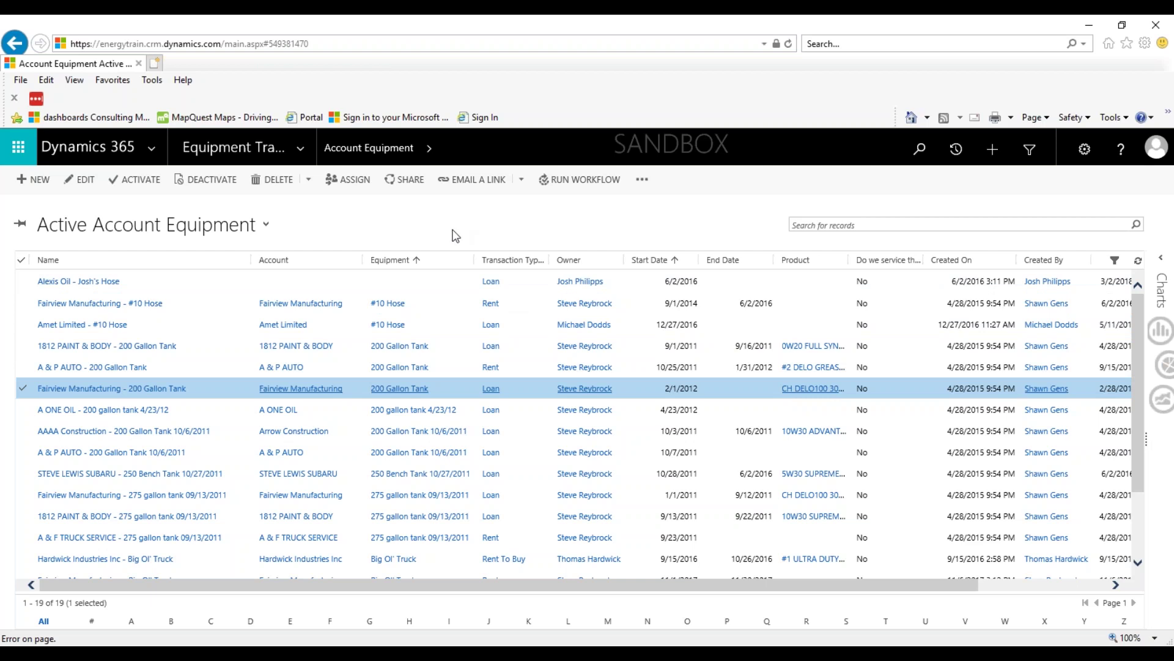
{"action": "key", "text": "alt+Tab"}
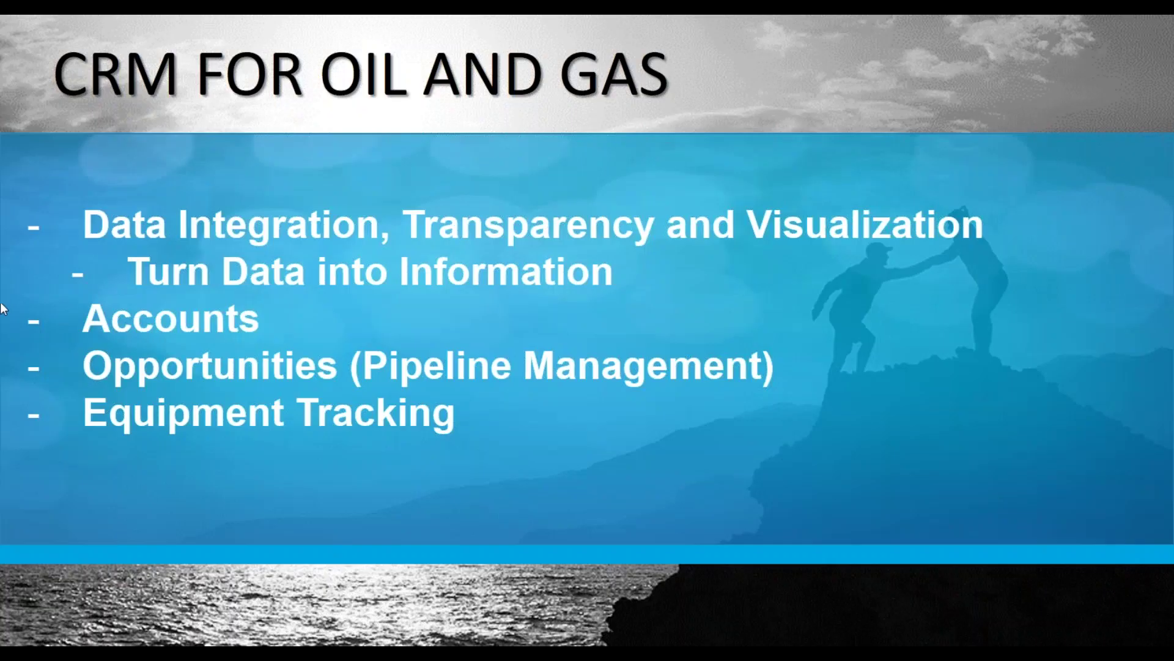
{"action": "left_click", "coordinate": [75, 298]}
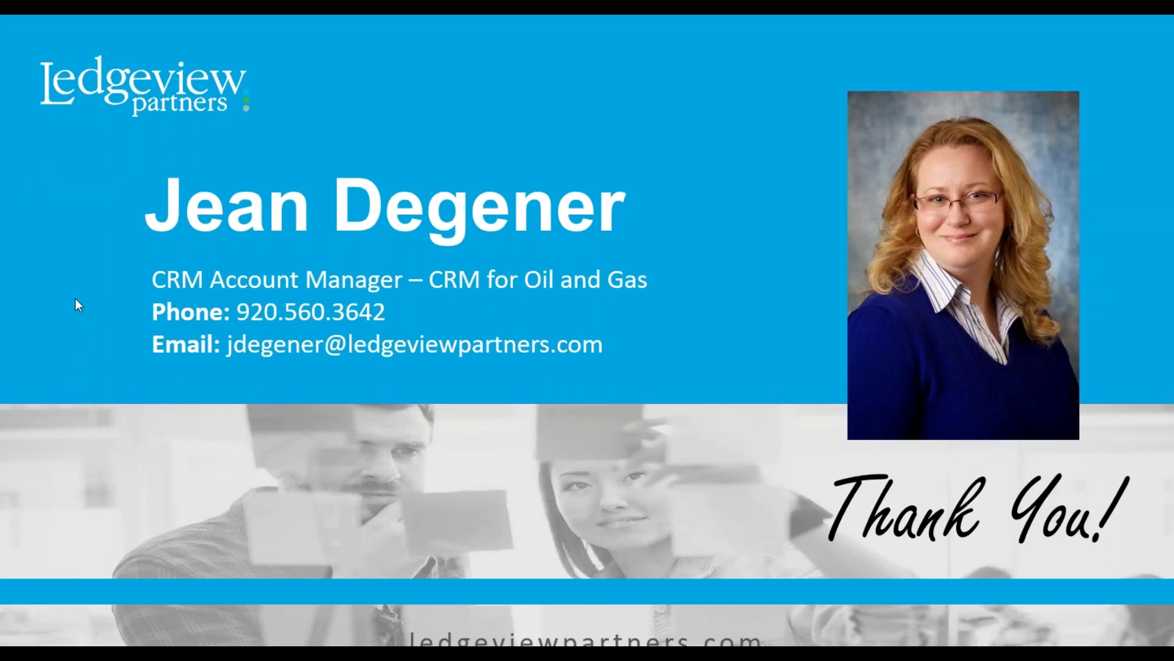